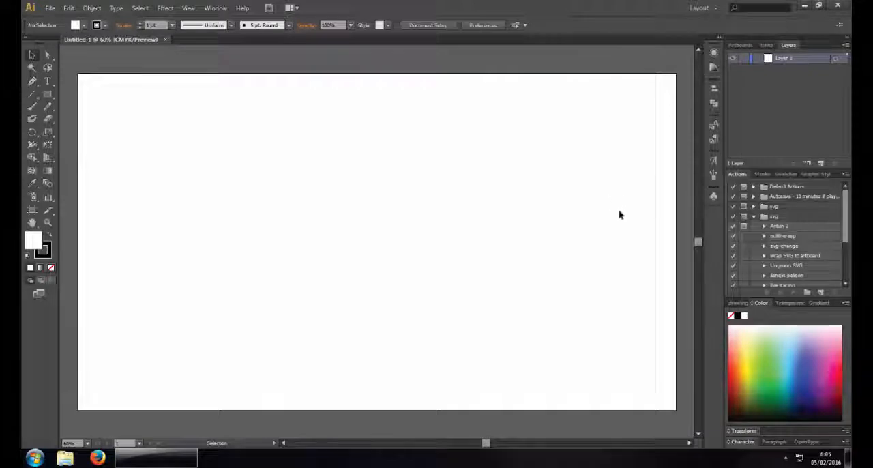
Place the character sketch image in the blank document and move it to the middle of the artboard
key(b)
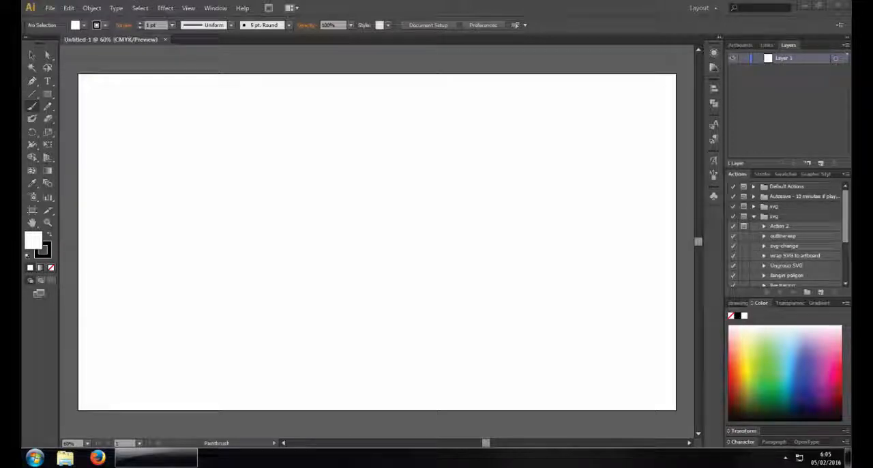
drag(469, 3, 481, 139)
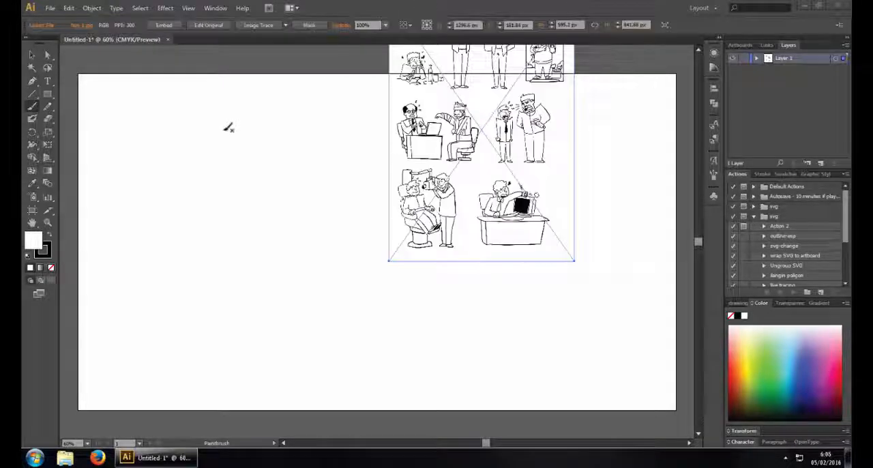
click(38, 56)
drag(388, 141, 264, 253)
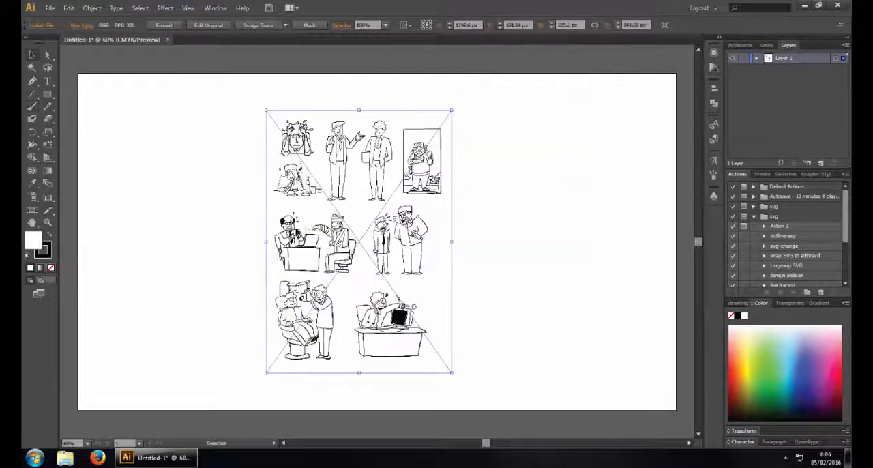
Enlarge the sketch image proportionally to about 1133 px wide and position its upper rows of characters over the artboard
drag(455, 117, 567, 56)
mouse_move(391, 123)
mouse_down()
mouse_move(374, 211)
mouse_move(385, 120)
mouse_up()
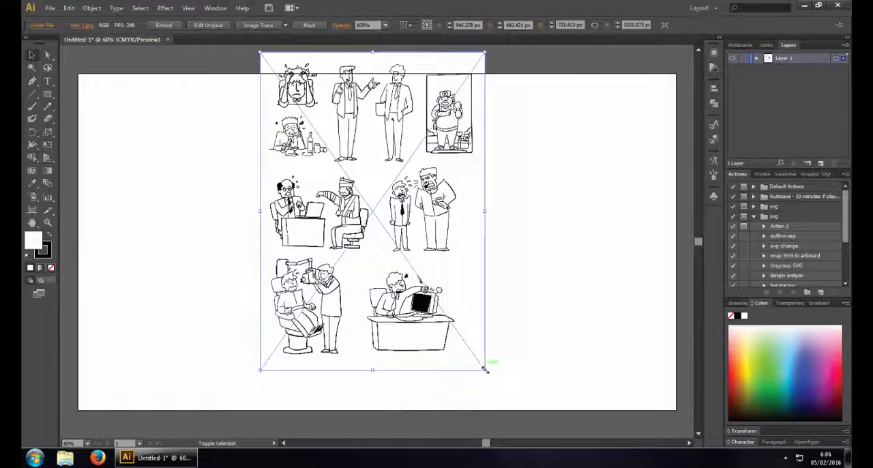
drag(486, 367, 613, 436)
drag(412, 216, 366, 253)
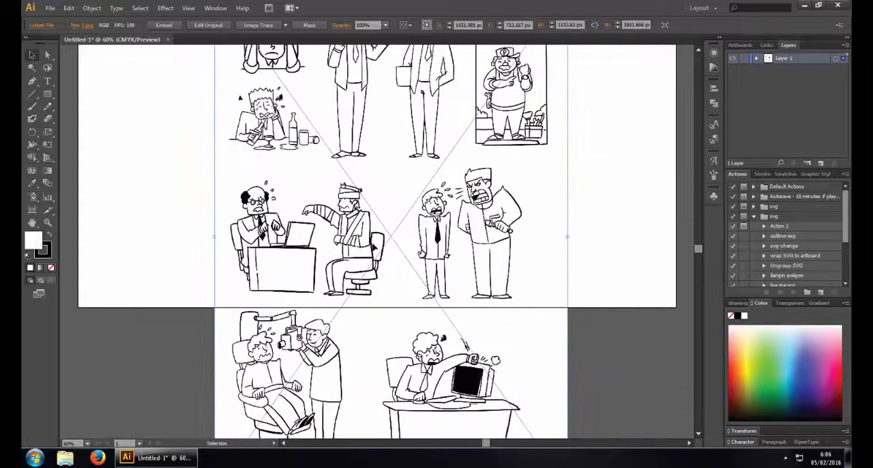
drag(311, 171, 320, 257)
key(space)
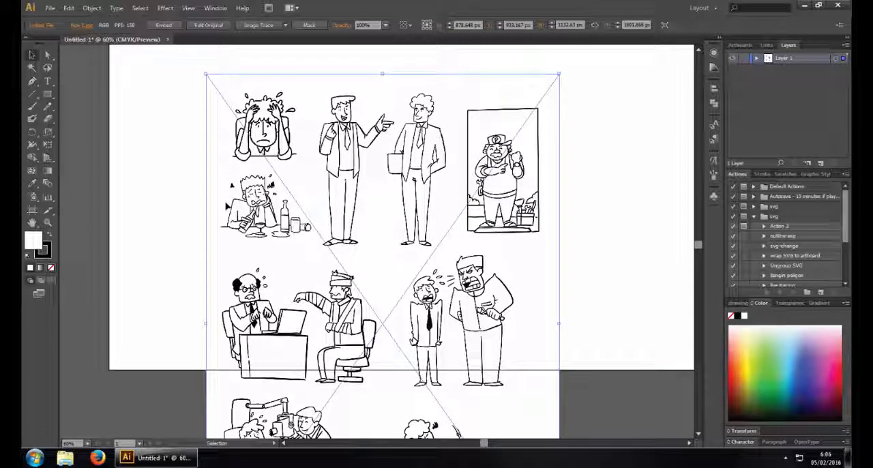
drag(248, 226, 238, 210)
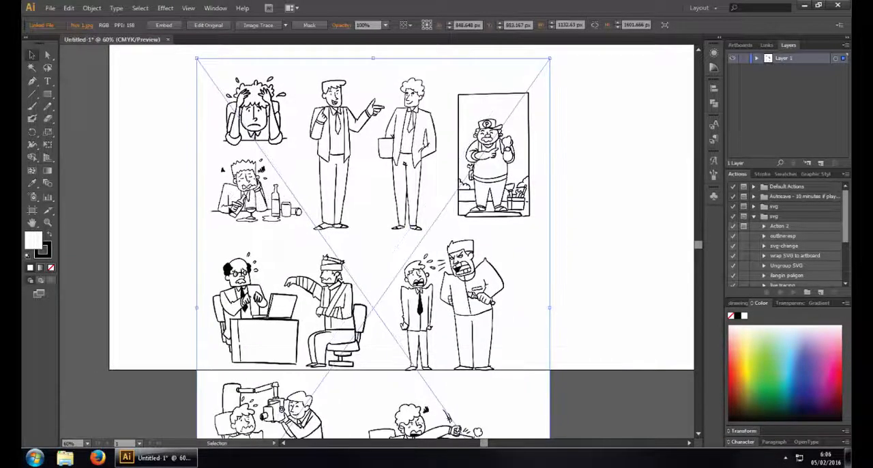
Lock the layer holding the sketch image and display the artwork at 100% with the top row of characters in view
click(745, 59)
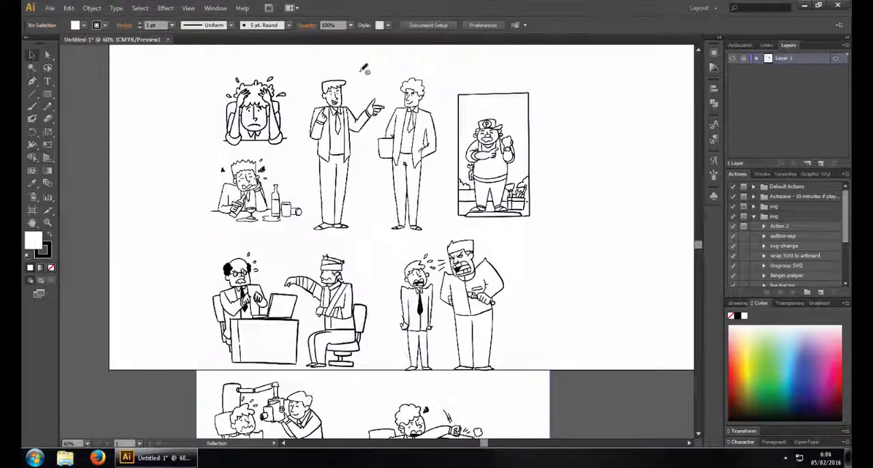
click(188, 7)
click(225, 135)
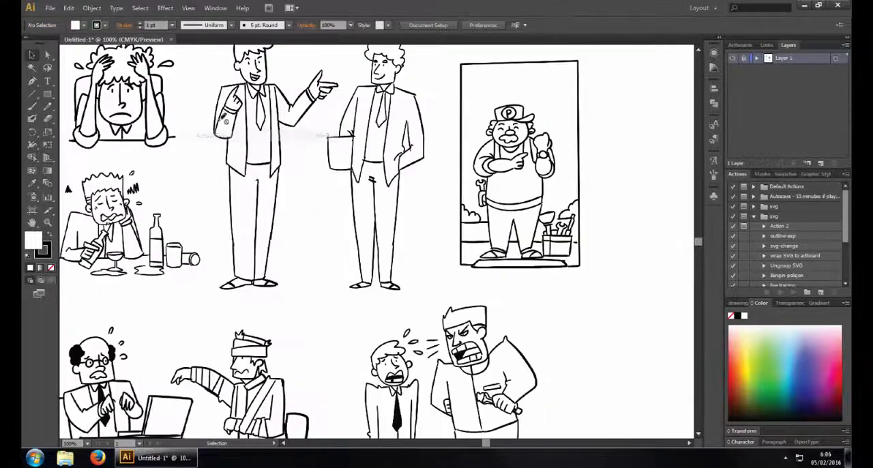
drag(295, 123, 393, 182)
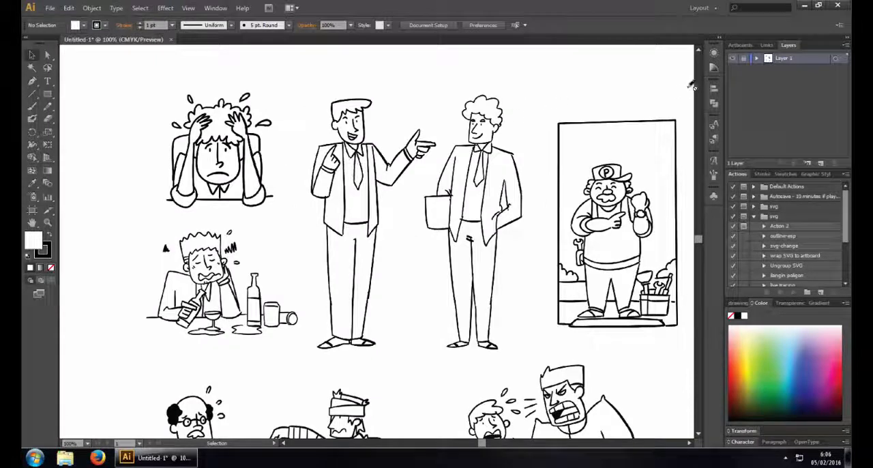
drag(415, 136, 404, 128)
Fade the placed sketch image by setting its opacity to 20%
click(385, 25)
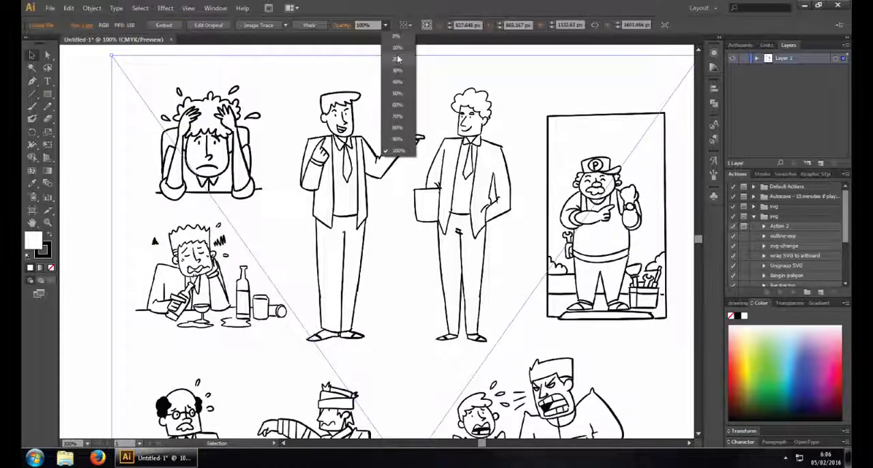
click(398, 52)
click(385, 25)
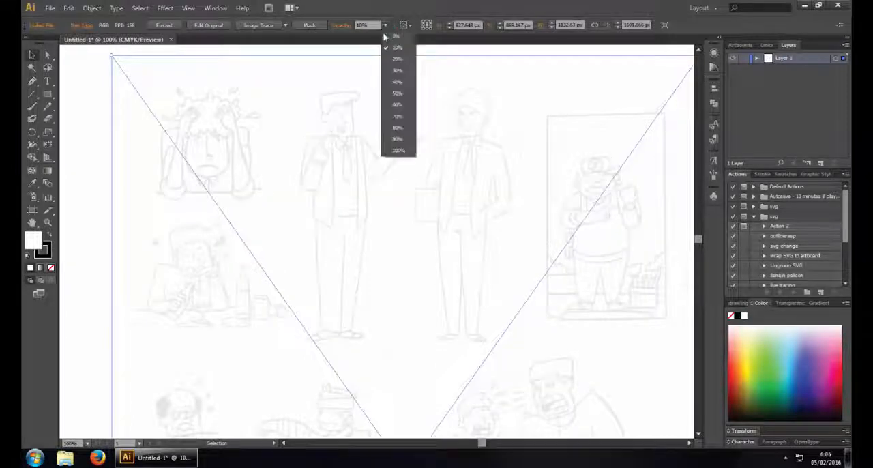
click(389, 62)
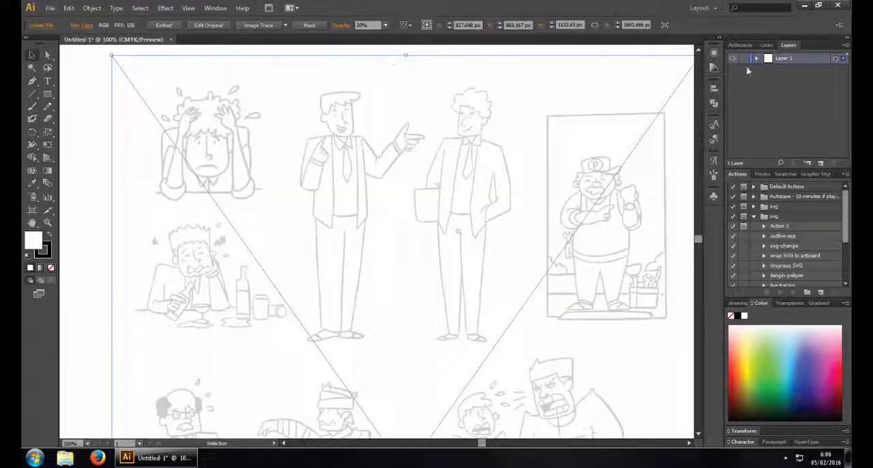
Deselect the sketch image, lock its layer and add a new layer above it
key(ctrl+shift+a)
click(821, 163)
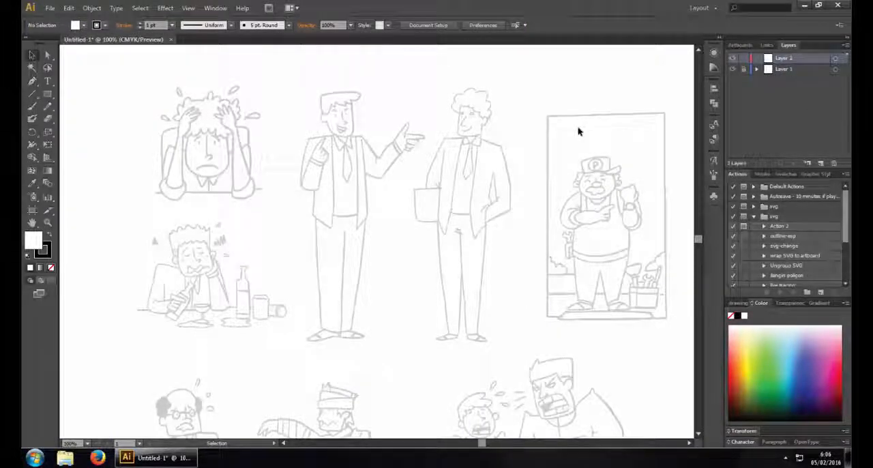
Draw a wavy test curve with the Pencil tool between the curly-haired man and the framed mechanic, and select it
click(49, 108)
click(50, 108)
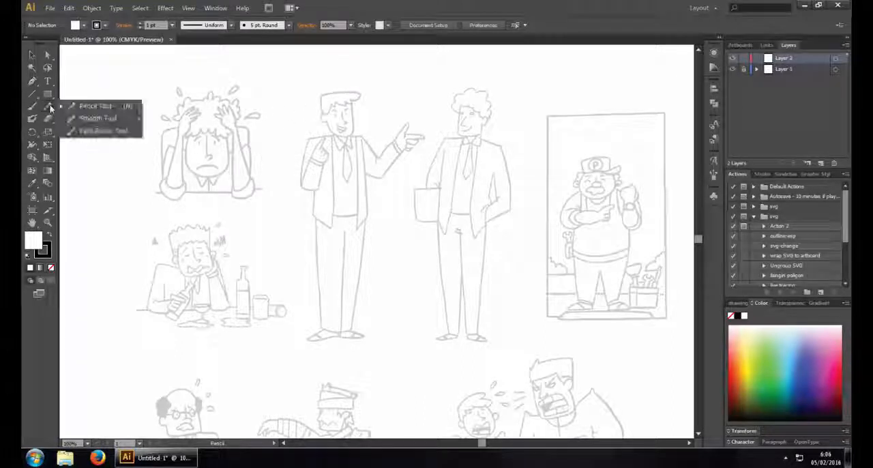
click(48, 111)
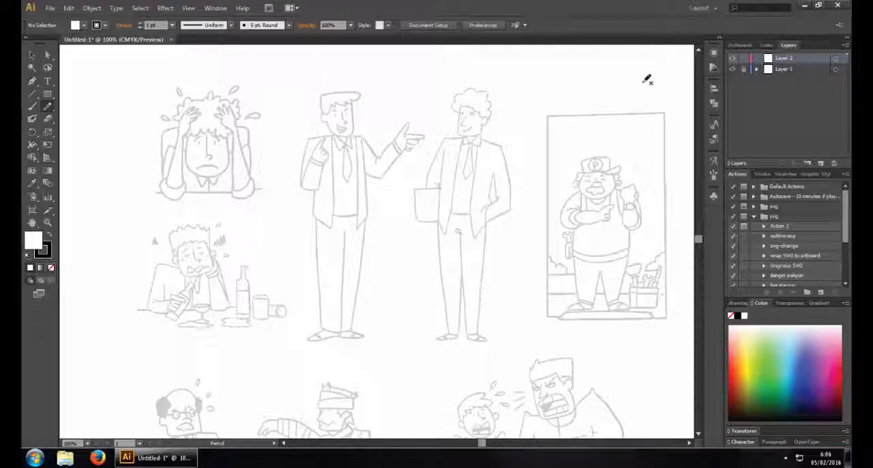
drag(491, 196, 548, 210)
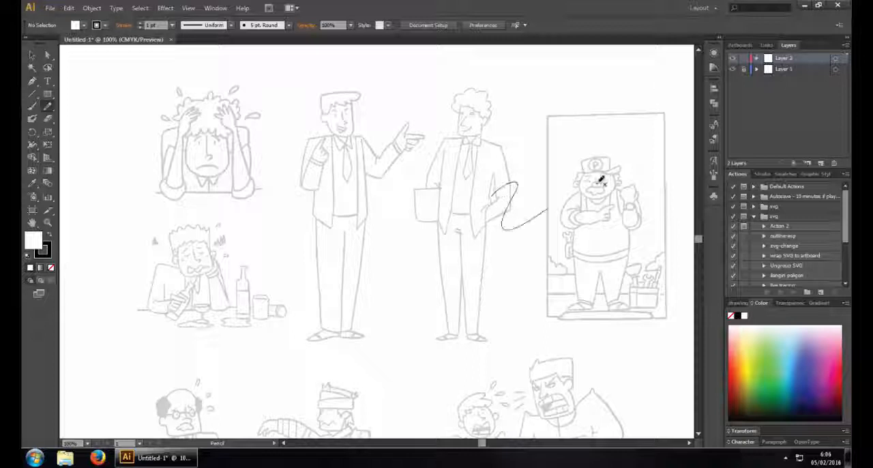
key(v)
click(504, 208)
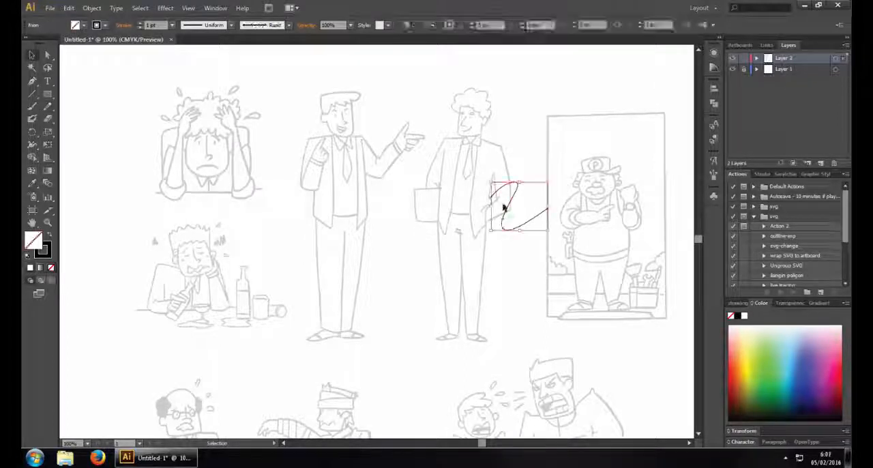
Paint a short wavy test stroke with the Paintbrush tool between the two standing men and select it
click(32, 111)
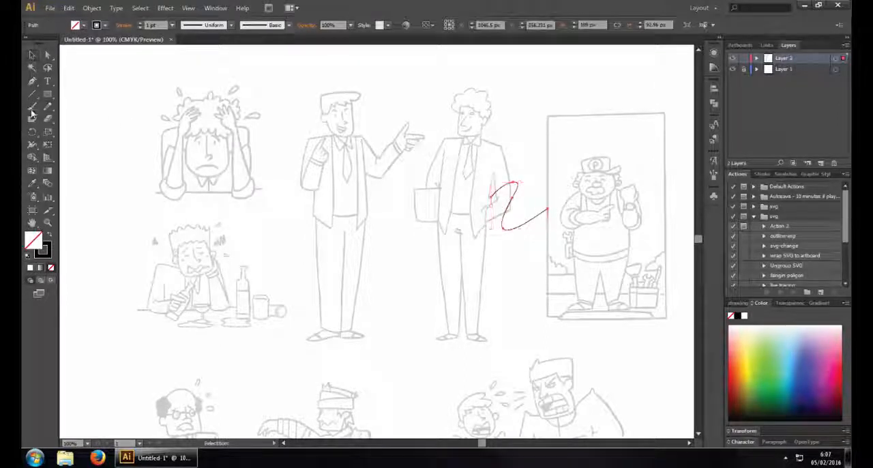
drag(388, 188, 402, 212)
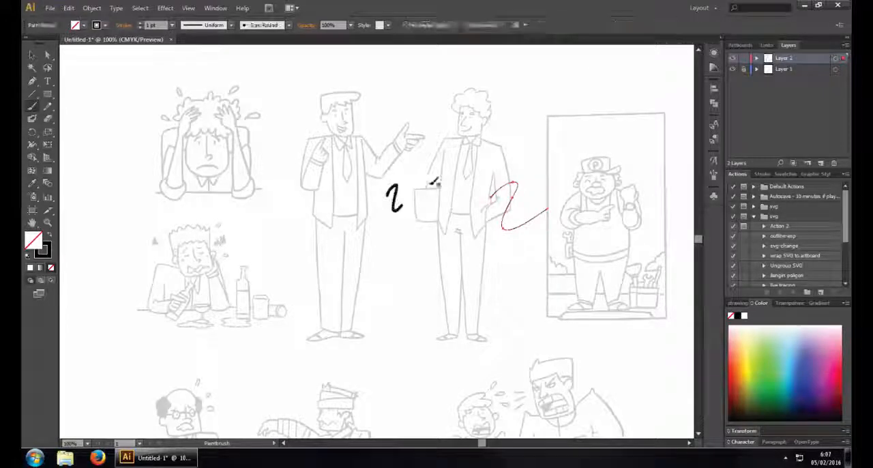
key(v)
click(398, 206)
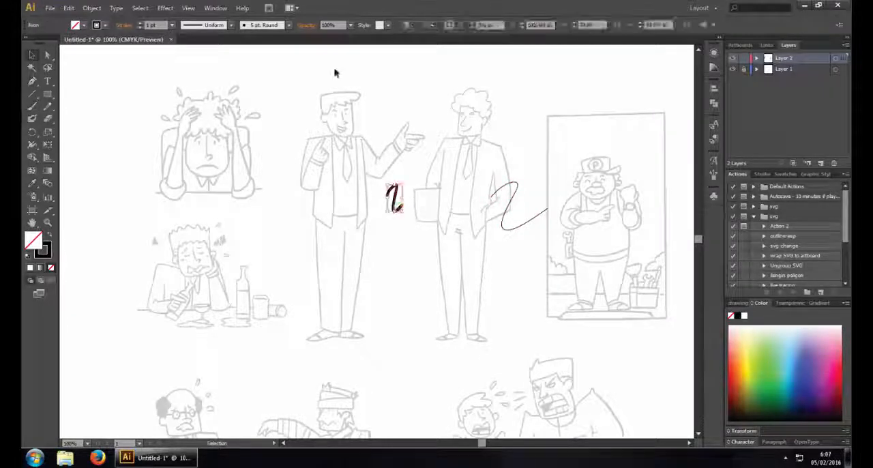
Change the selected paintbrush stroke's brush definition to Basic and deselect it
click(289, 25)
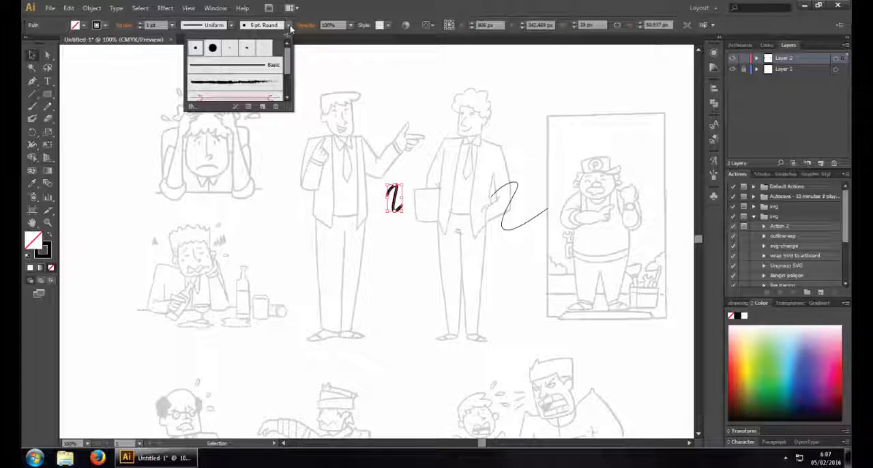
click(274, 65)
click(348, 106)
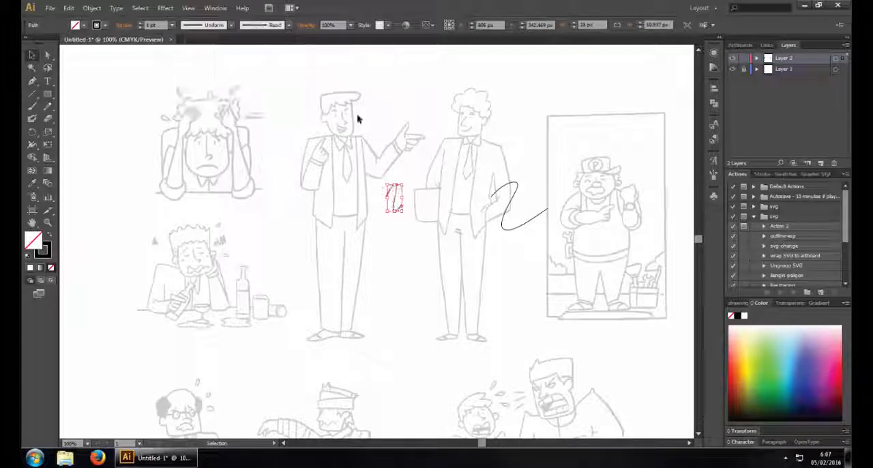
click(357, 117)
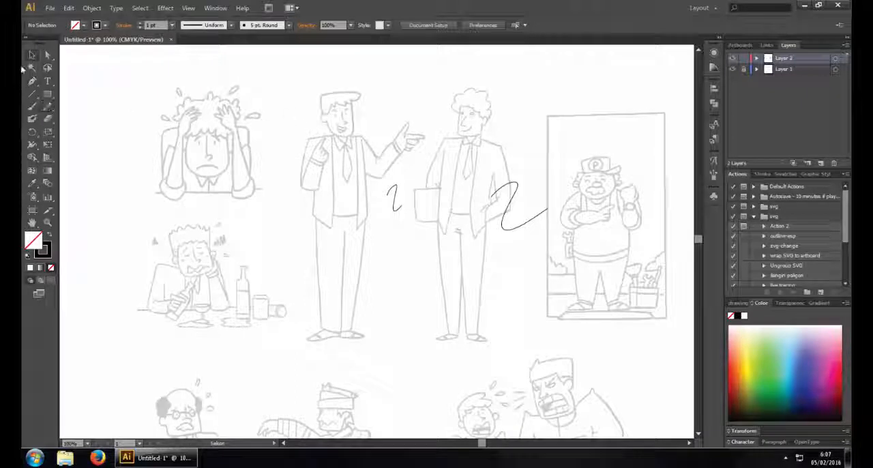
Draw a test squiggle with the Pencil tool on the pointing man's face and undo all the test strokes
click(47, 106)
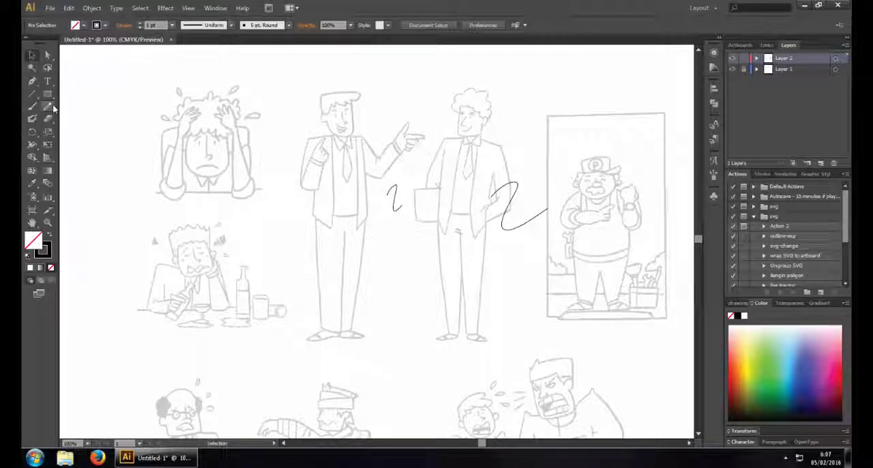
drag(322, 121, 337, 137)
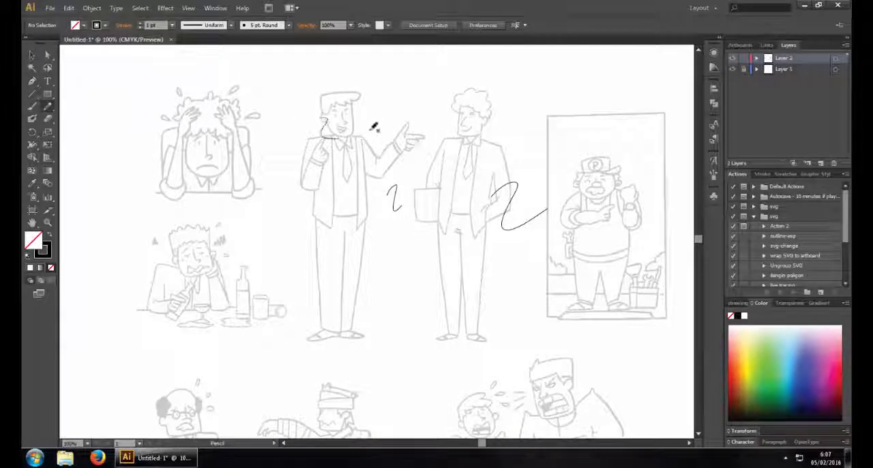
key(ctrl+z)
key(ctrl+z)
key(ctrl+z)
key(ctrl+z)
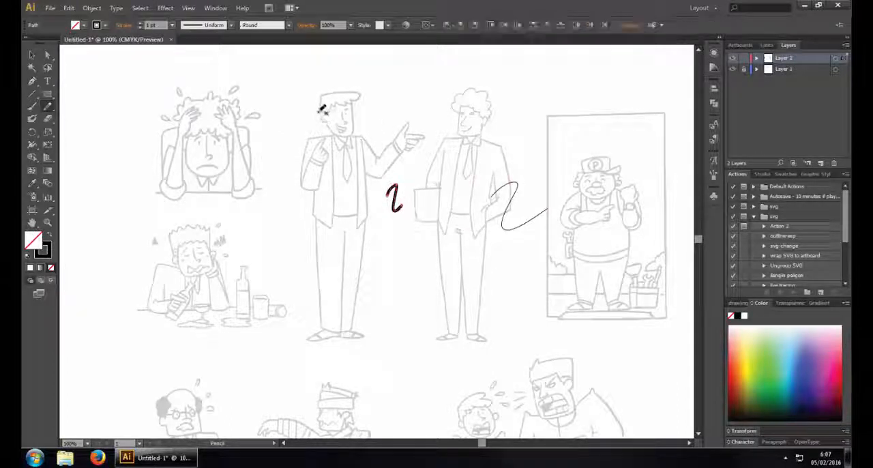
key(ctrl+z)
key(ctrl+z)
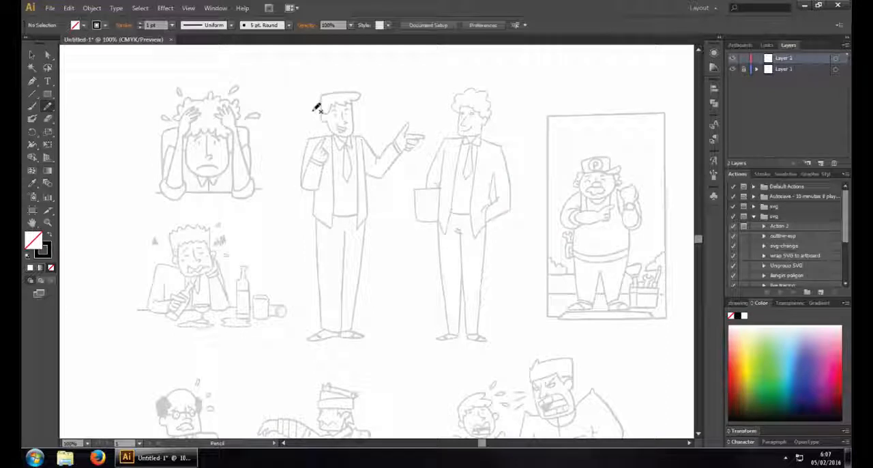
Paint a small stick figure with the Paintbrush tool beside the framed mechanic
key(b)
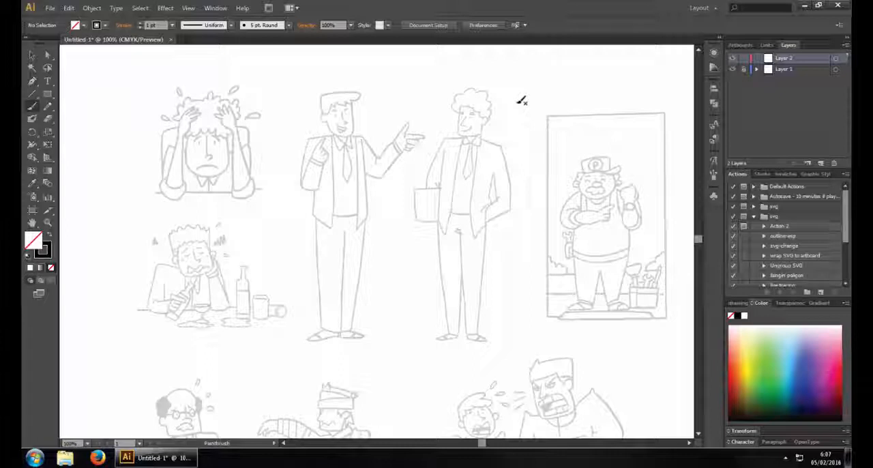
drag(568, 167, 559, 210)
drag(568, 191, 578, 208)
drag(557, 172, 581, 170)
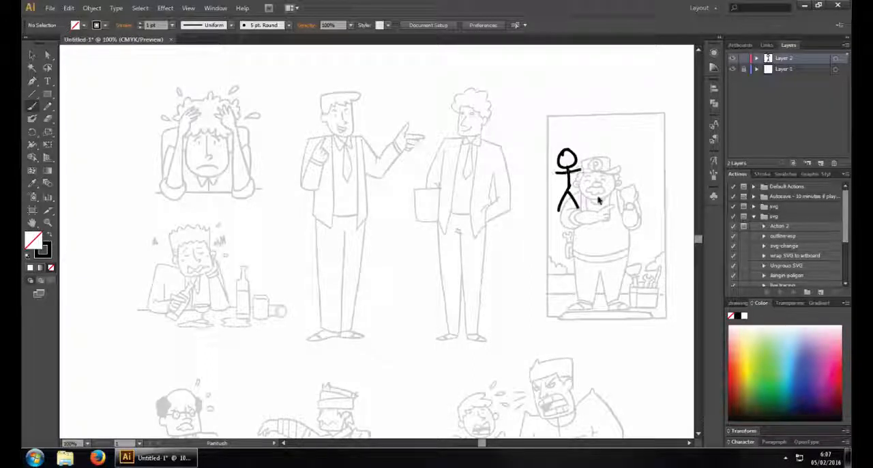
Undo all the brush strokes of the stick figure
key(ctrl+z)
key(ctrl+z)
key(ctrl+z)
key(ctrl+z)
key(ctrl+z)
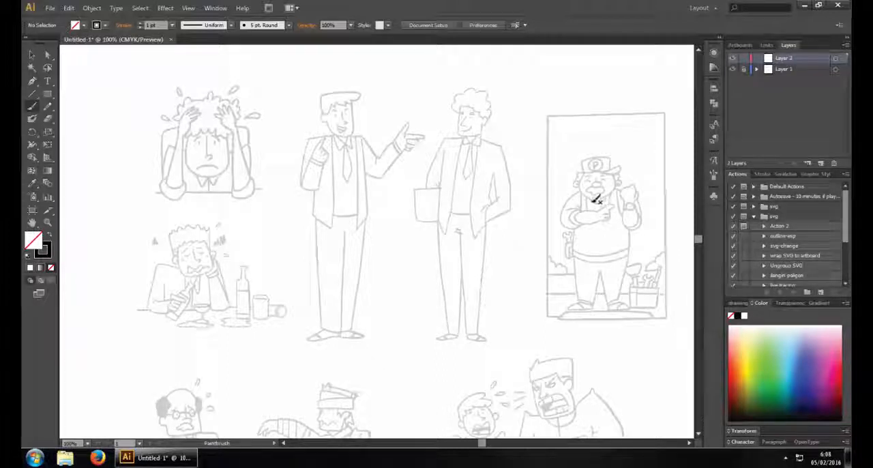
Draw a curved line about 100 px tall with the Pencil tool across the pointing man's hand at 150% zoom
key(n)
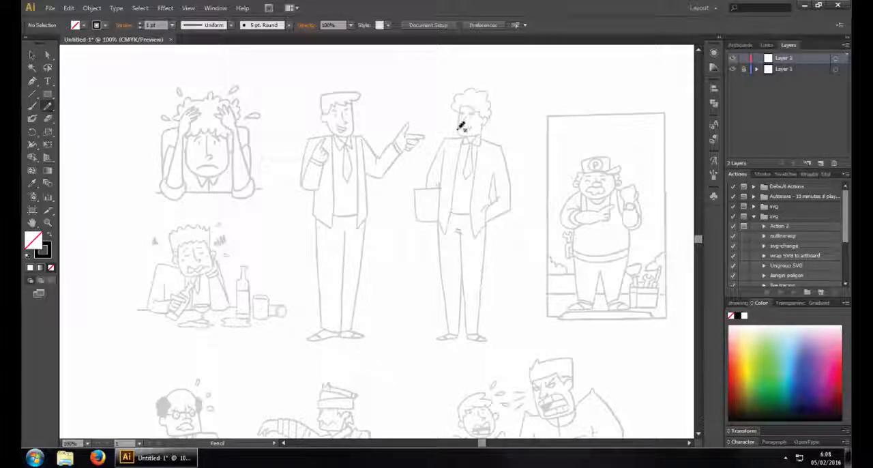
key(ctrl+equal)
key(ctrl+equal)
drag(551, 177, 553, 250)
key(ctrl+minus)
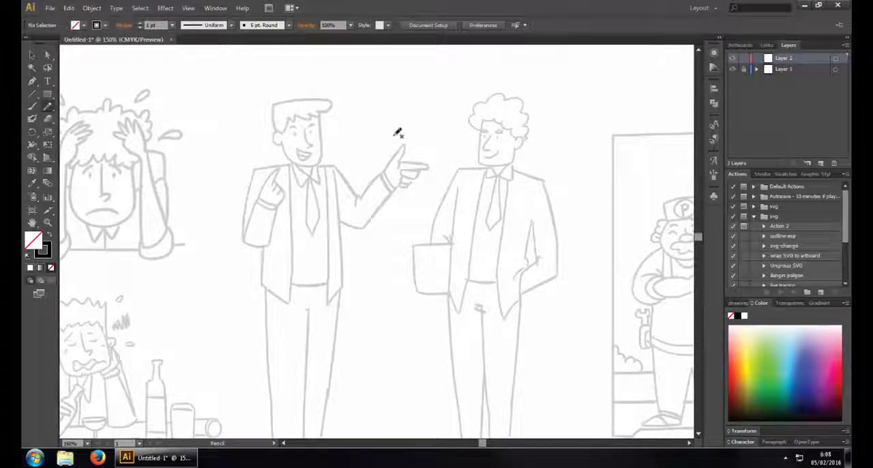
drag(410, 109, 404, 188)
Select the pencil line and increase its stroke weight
key(ctrl)
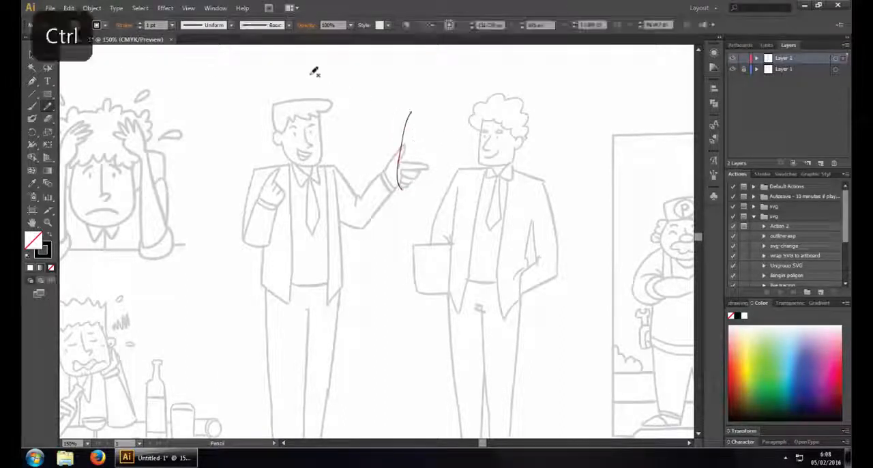
click(172, 25)
click(190, 105)
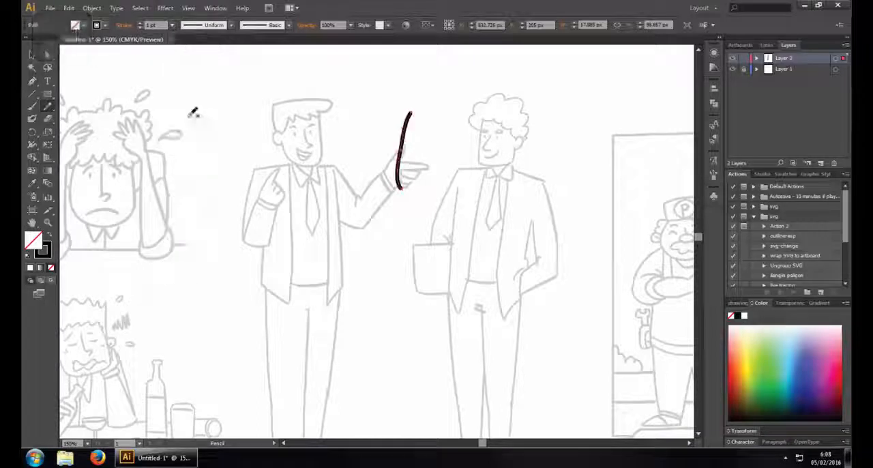
Set the curved pencil line's stroke weight to 3 pt and delete the line
key(ctrl)
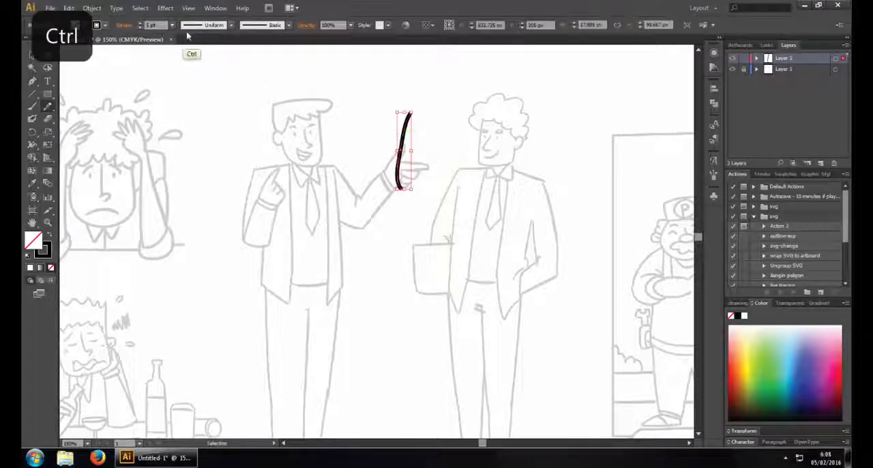
click(171, 25)
click(190, 91)
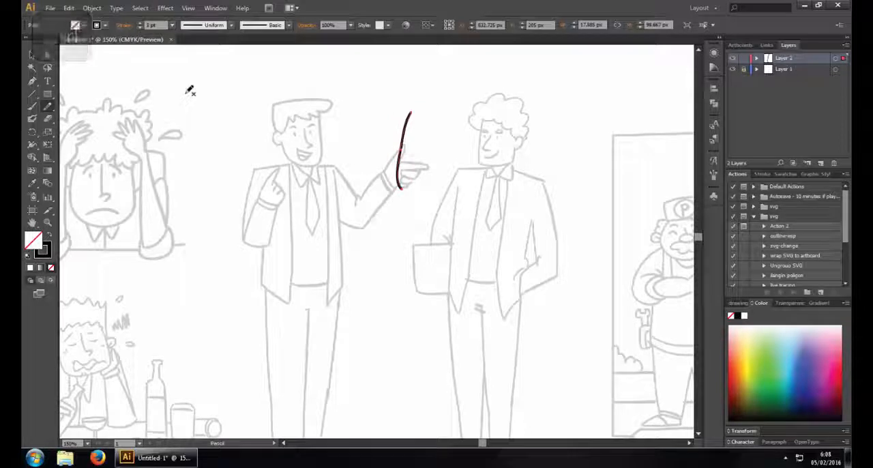
key(Delete)
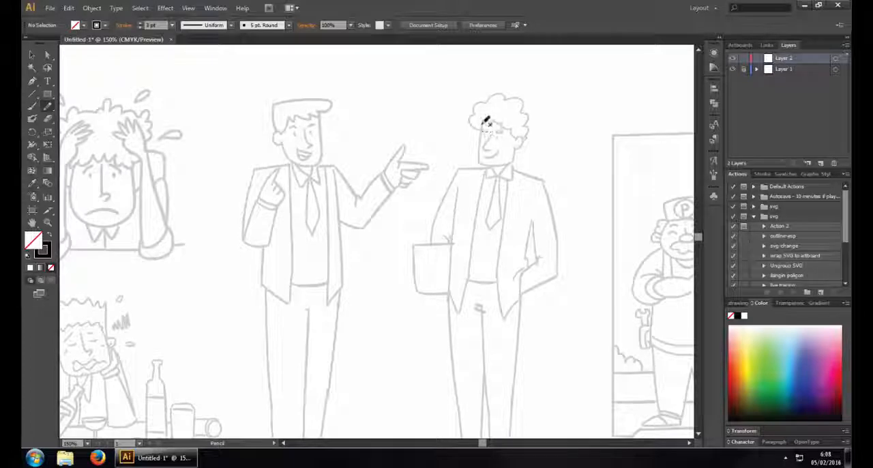
drag(484, 121, 484, 159)
key(ctrl+z)
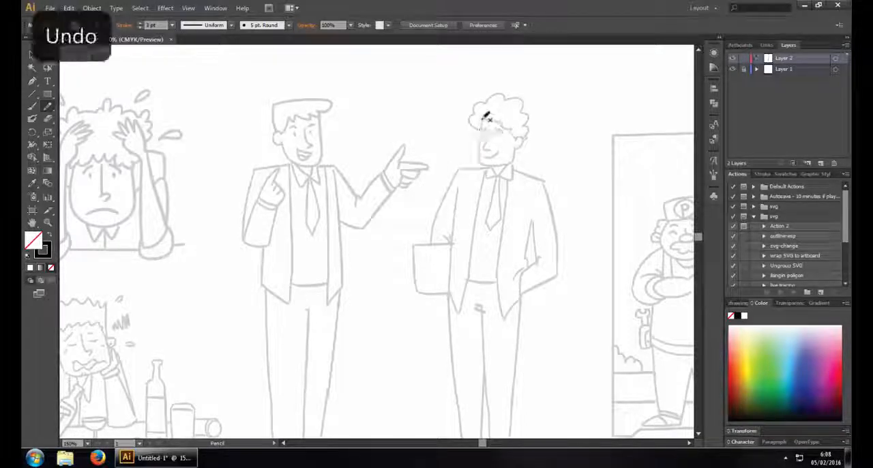
drag(483, 118, 478, 164)
key(ctrl+z)
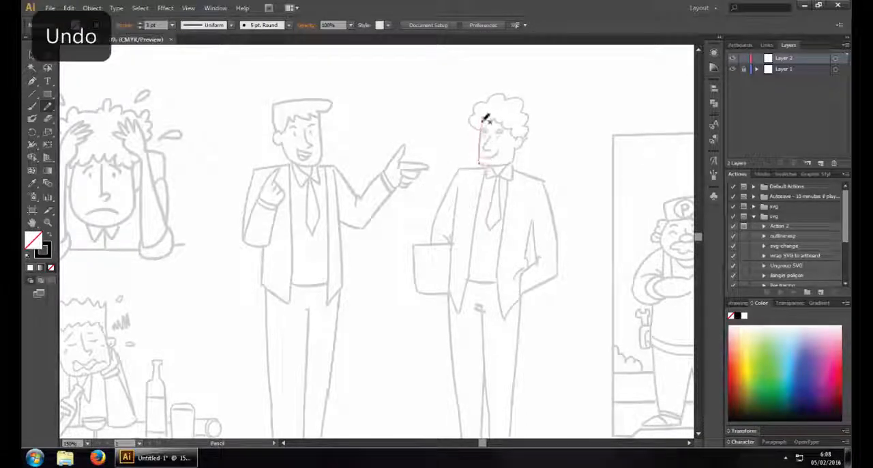
drag(482, 118, 478, 164)
key(ctrl+z)
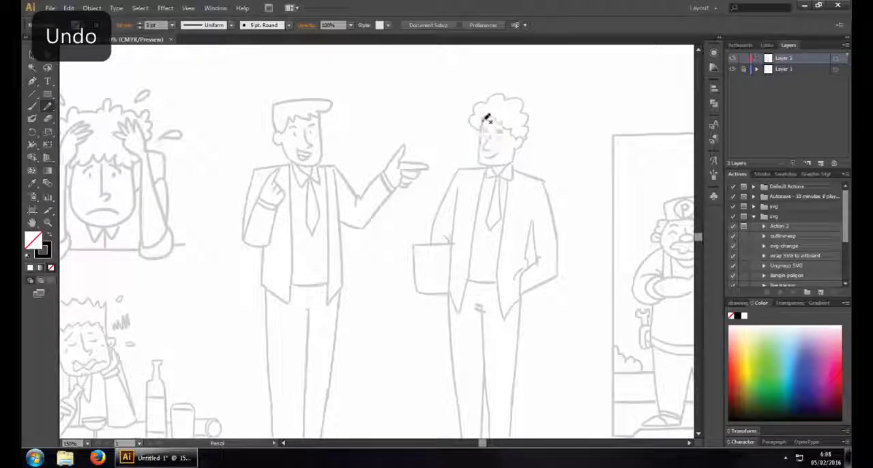
Trace the curly-haired man's hair, face, collar and tie with the Pencil tool at 3 pt
mouse_move(482, 118)
mouse_down()
mouse_move(481, 162)
mouse_move(518, 159)
mouse_move(521, 137)
mouse_move(509, 119)
mouse_move(490, 111)
mouse_move(488, 130)
mouse_move(472, 118)
mouse_move(498, 90)
mouse_move(533, 100)
mouse_move(513, 101)
mouse_move(527, 101)
mouse_move(527, 138)
mouse_move(492, 145)
mouse_move(502, 149)
mouse_move(511, 180)
mouse_move(511, 163)
mouse_move(503, 217)
mouse_up()
key(ctrl+z)
key(ctrl+z)
drag(499, 177, 503, 217)
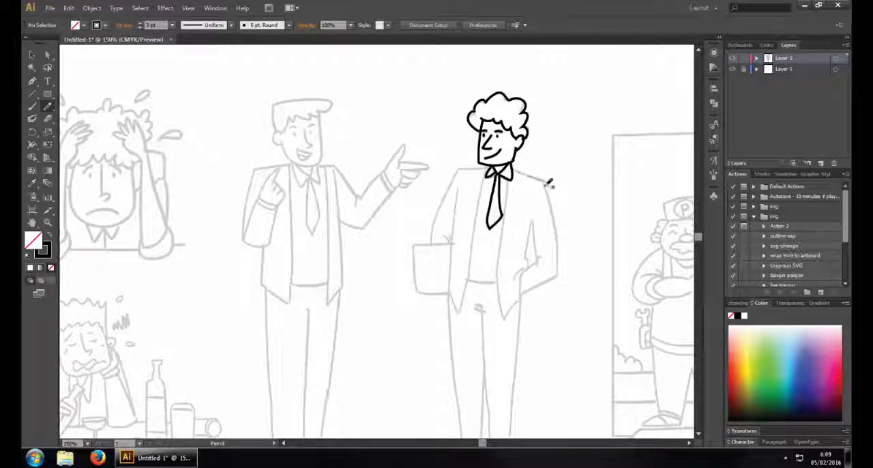
Trace his shoulders, outer arm lines and the jacket's edge beside the folder down to its pointed hem
drag(549, 183, 557, 273)
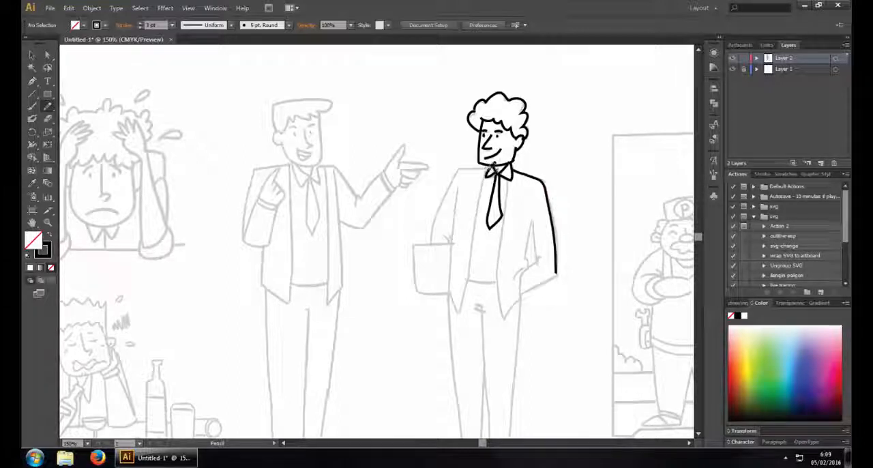
mouse_move(476, 167)
mouse_down()
mouse_move(457, 170)
mouse_move(428, 243)
mouse_up()
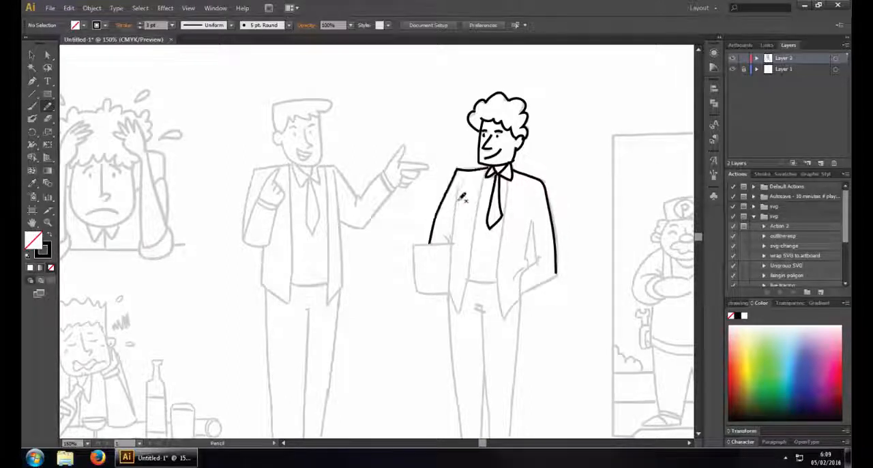
drag(450, 284, 459, 310)
drag(473, 275, 457, 310)
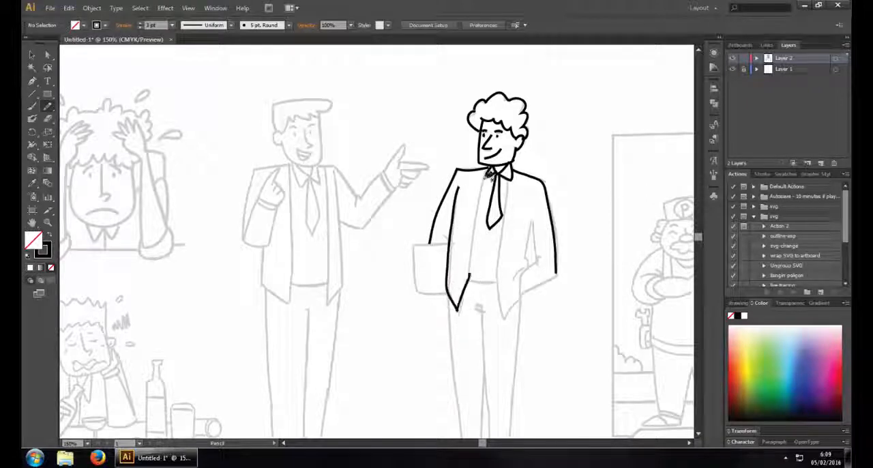
Trace the jacket's inner front edges, the shirt hem, the pocketed arm and the folder under his other arm
mouse_move(486, 175)
mouse_down()
mouse_move(470, 275)
mouse_move(502, 275)
mouse_up()
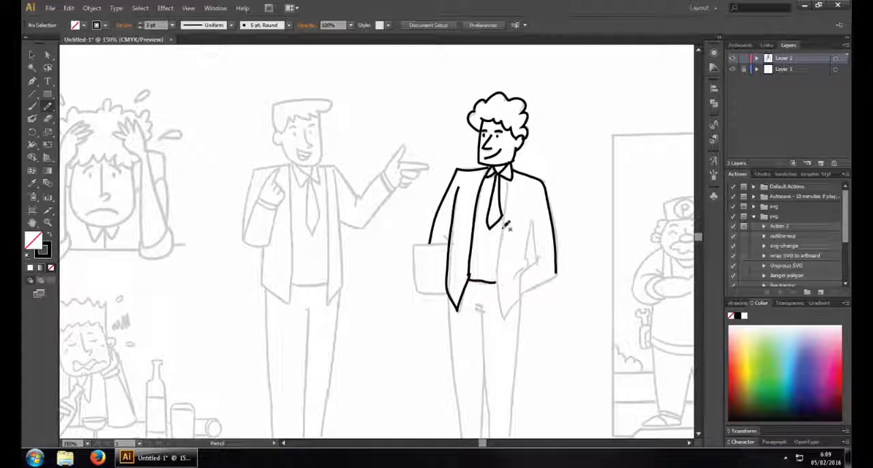
mouse_move(496, 176)
mouse_down()
mouse_move(515, 313)
mouse_move(523, 273)
mouse_move(539, 254)
mouse_up()
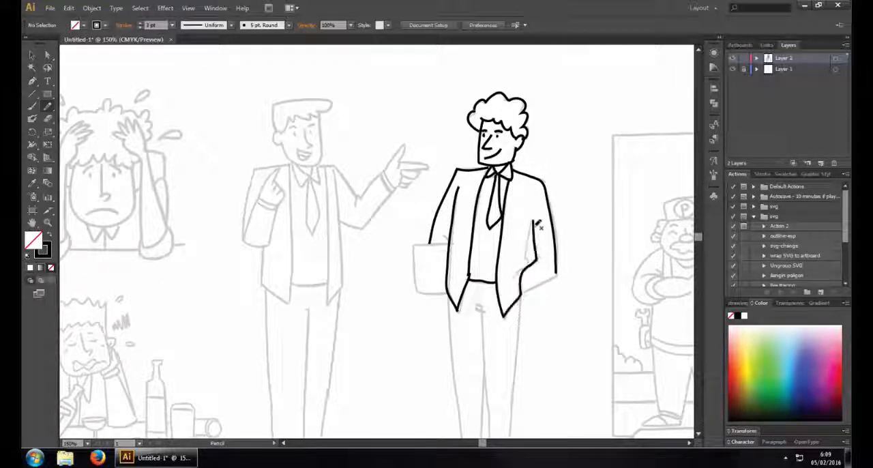
mouse_move(535, 220)
mouse_down()
mouse_move(526, 271)
mouse_move(516, 276)
mouse_move(537, 269)
mouse_move(526, 290)
mouse_move(561, 271)
mouse_up()
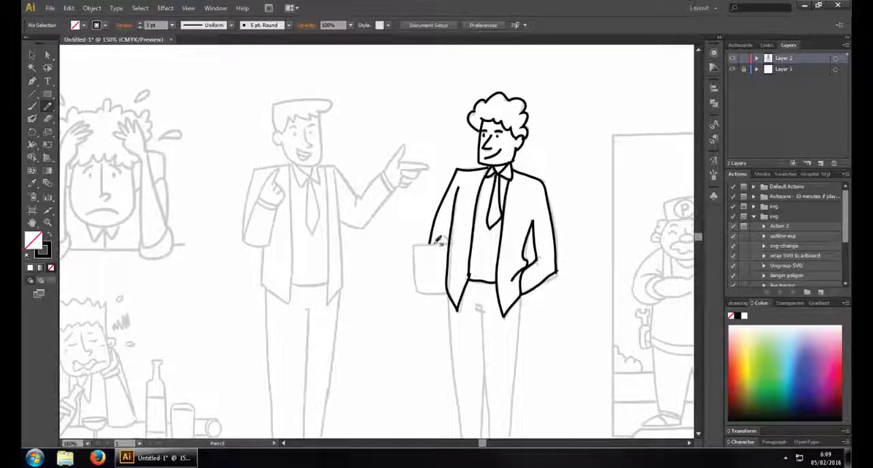
drag(440, 241, 413, 245)
drag(426, 292, 452, 293)
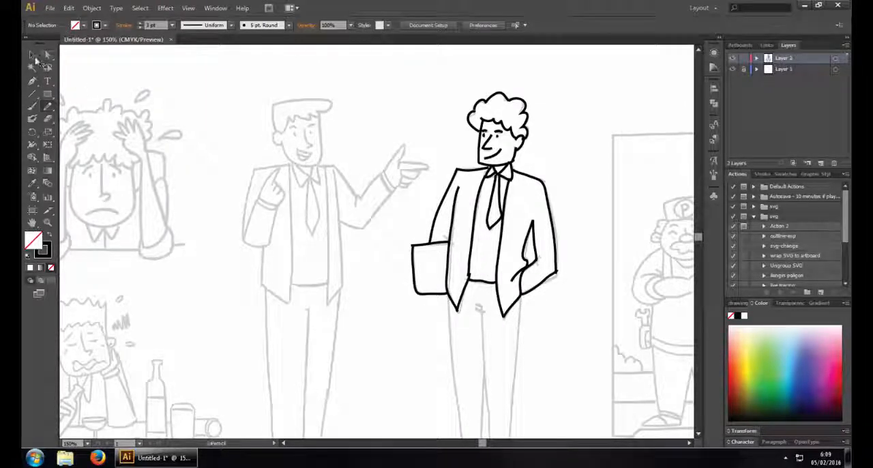
Select the outer contour lines of the hair, face, shoulders, arms and folder and set their stroke weight to 5 pt
key(v)
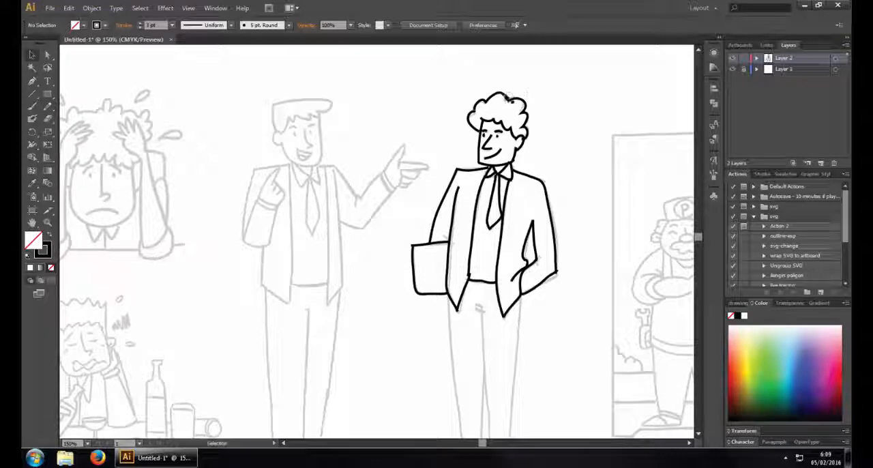
drag(444, 84, 544, 121)
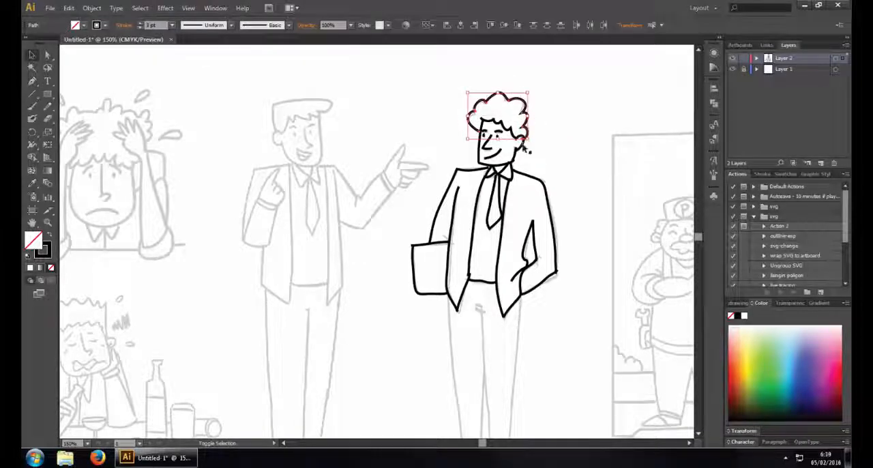
shift+click(496, 155)
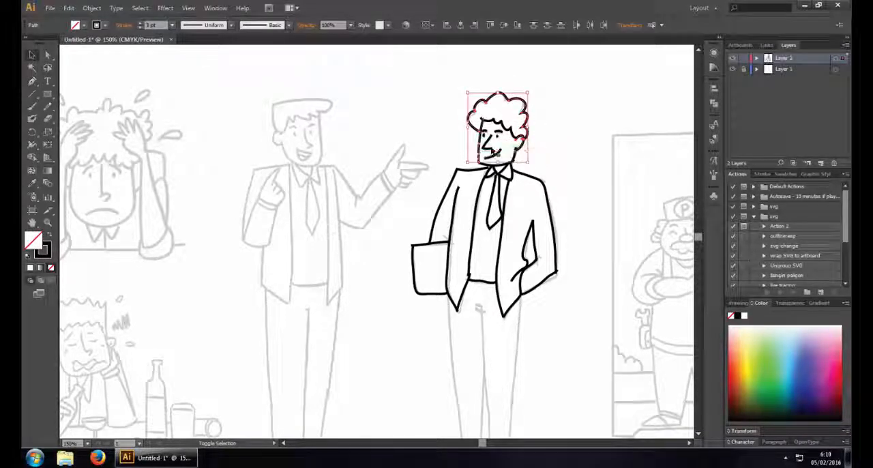
shift+click(476, 128)
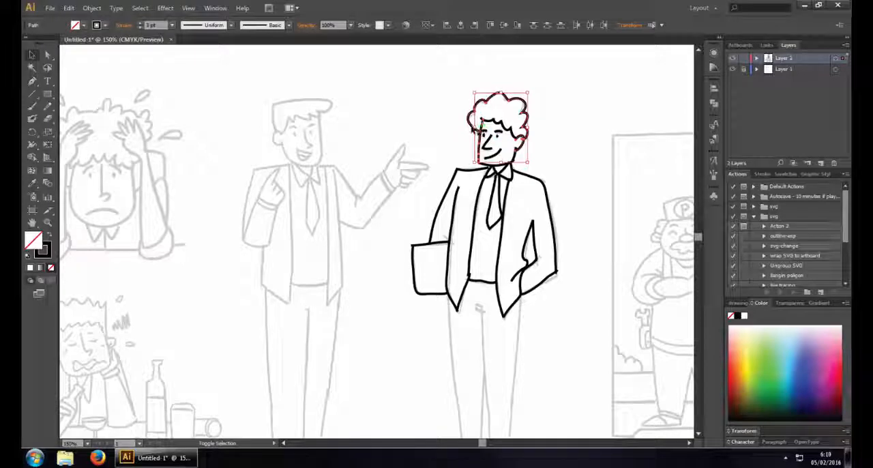
shift+click(472, 130)
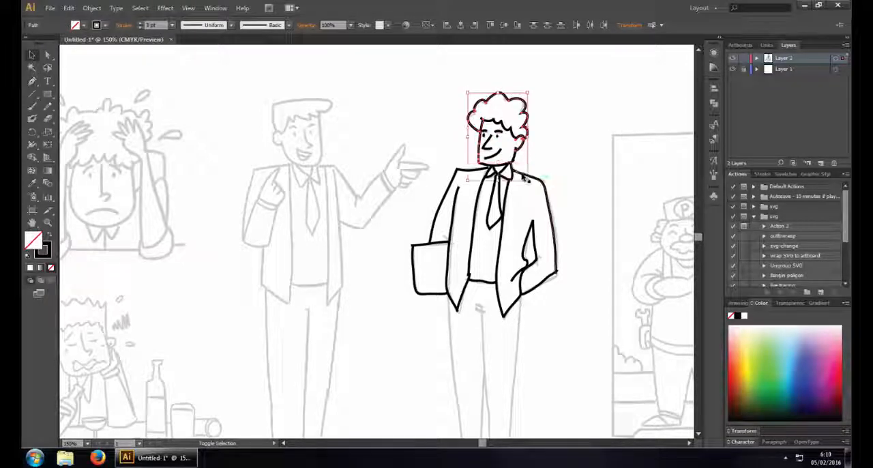
shift+click(542, 208)
shift+click(551, 283)
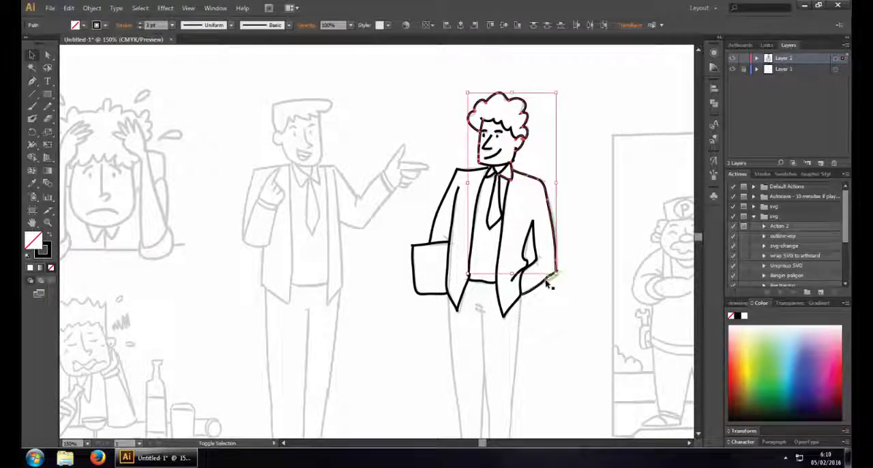
shift+click(440, 230)
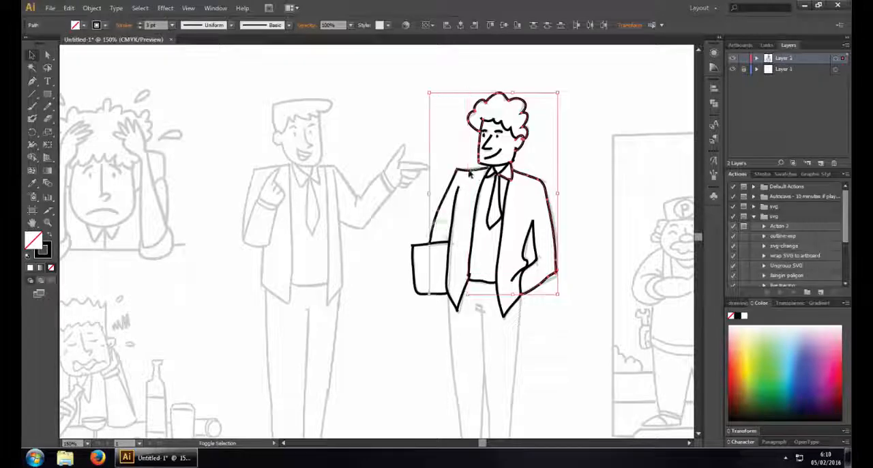
shift+click(438, 220)
shift+click(415, 263)
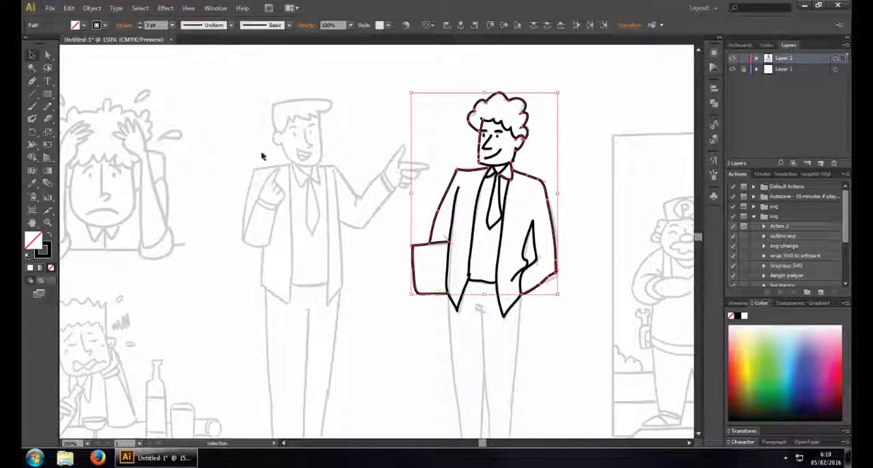
click(172, 25)
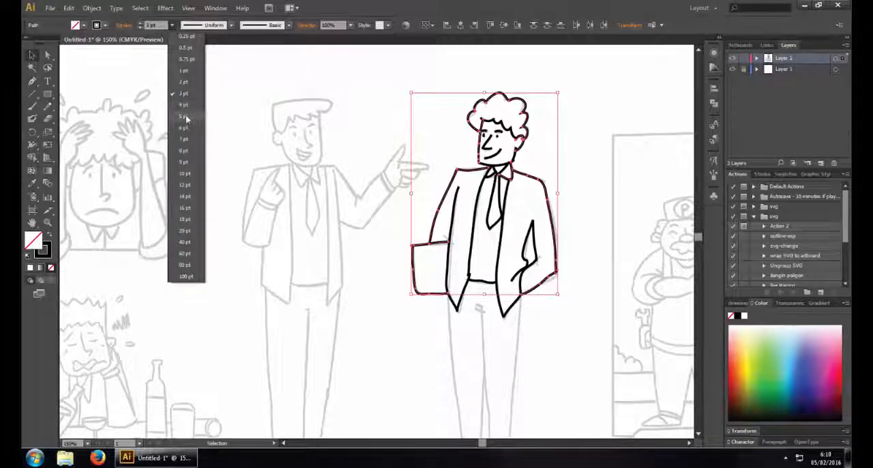
click(186, 114)
click(195, 86)
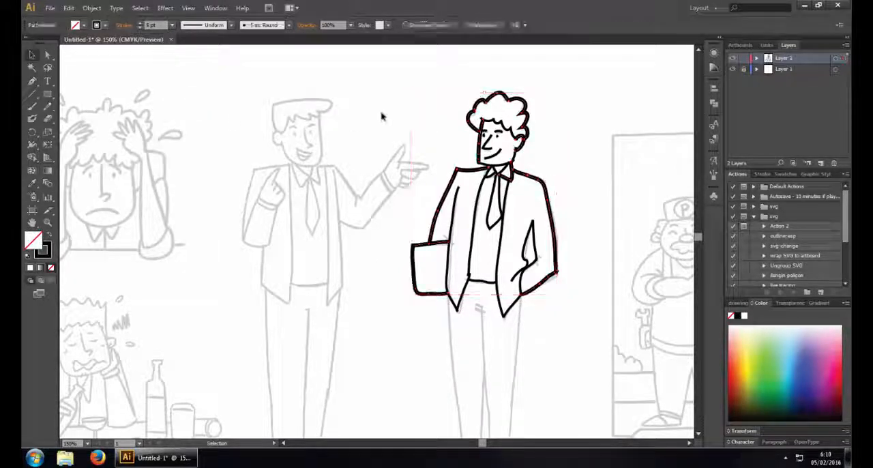
Set the stroke weight of the jacket's edge line beside the folder to 4 pt
click(455, 230)
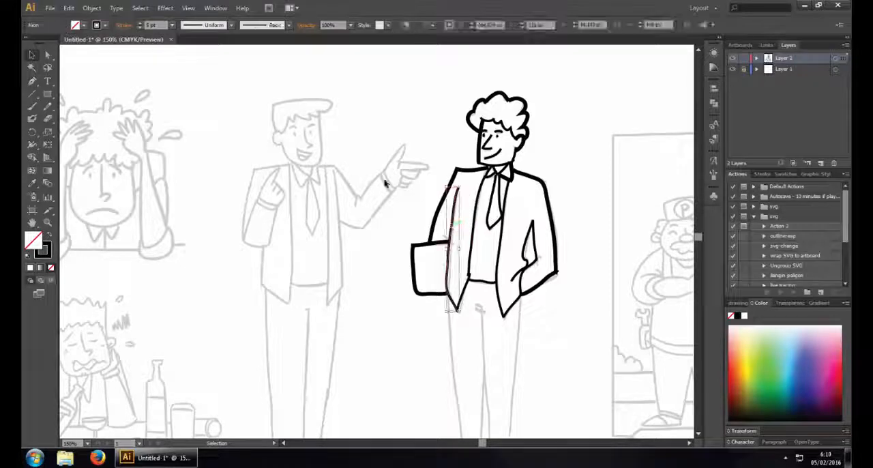
click(172, 25)
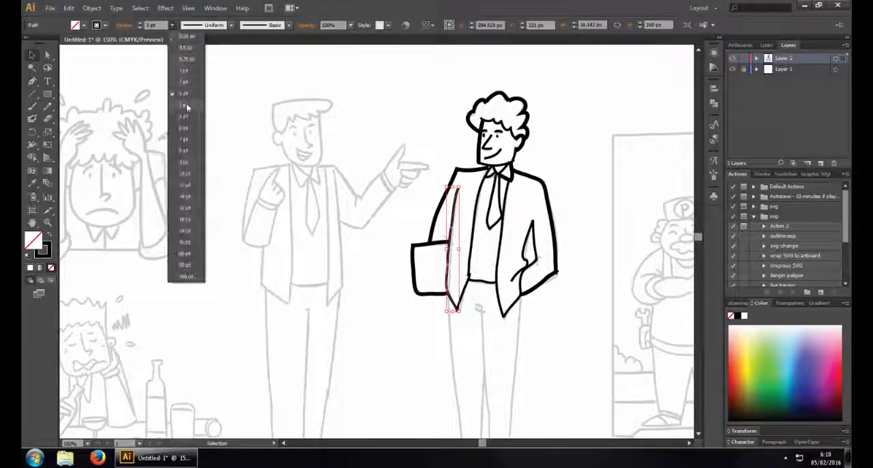
click(184, 103)
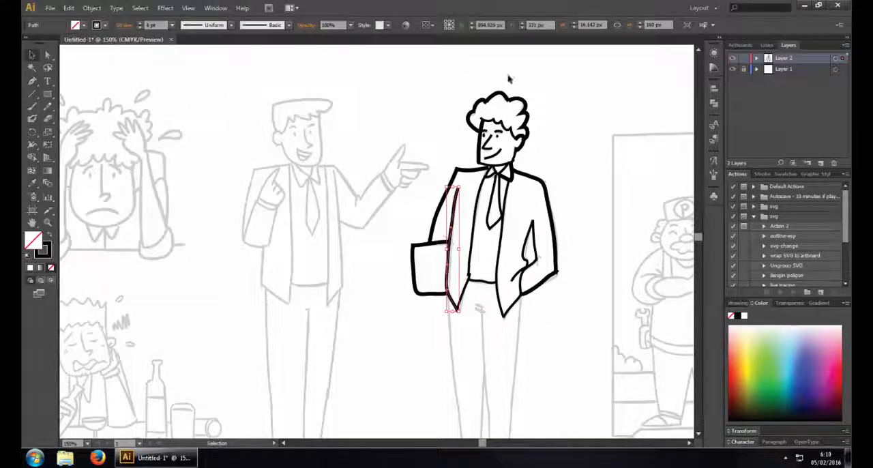
Hide the sketch on Layer 1 and set the stroke weight of the line inside the pocketed arm to 4 pt
click(734, 70)
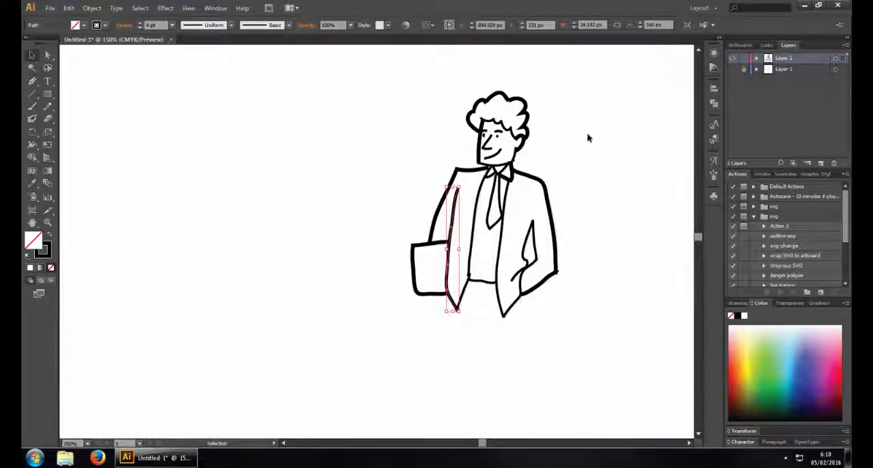
click(584, 144)
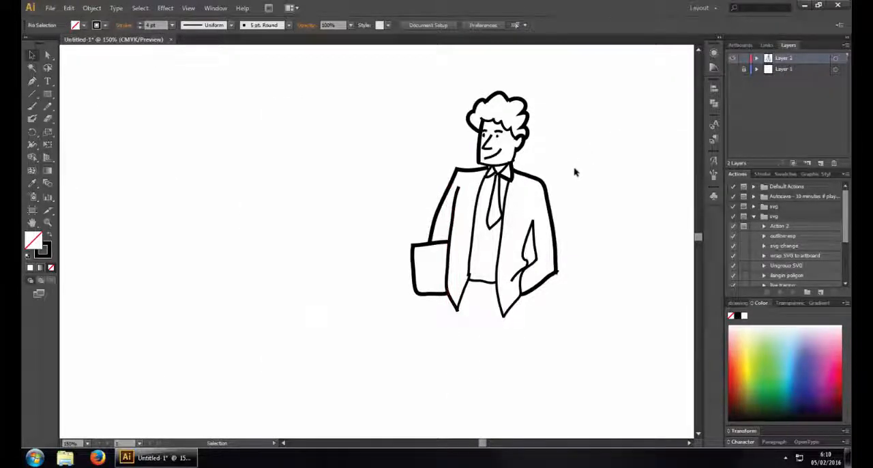
click(539, 242)
click(172, 25)
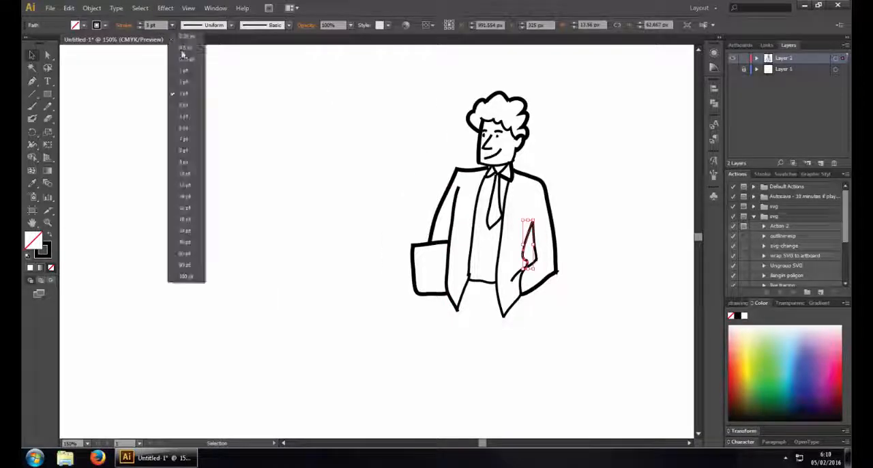
click(185, 104)
click(343, 118)
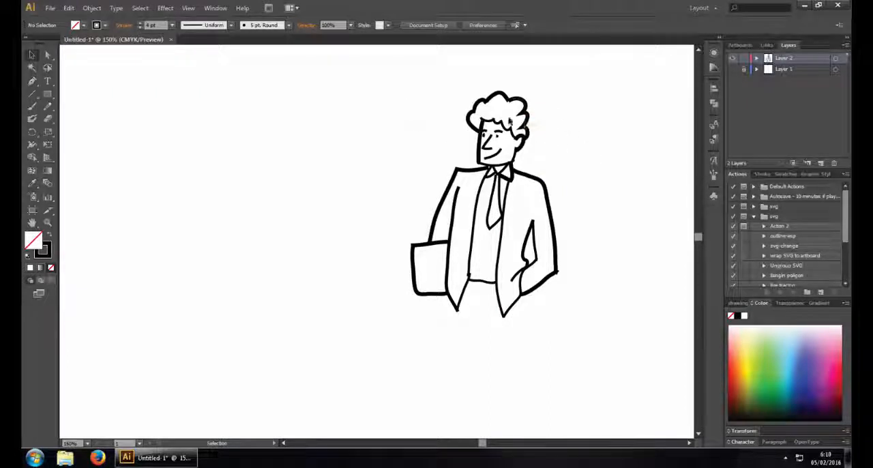
Leave the traced figure deselected and show the sketch on Layer 1 again
mouse_move(403, 81)
mouse_down()
mouse_move(459, 170)
mouse_move(541, 255)
mouse_up()
click(577, 191)
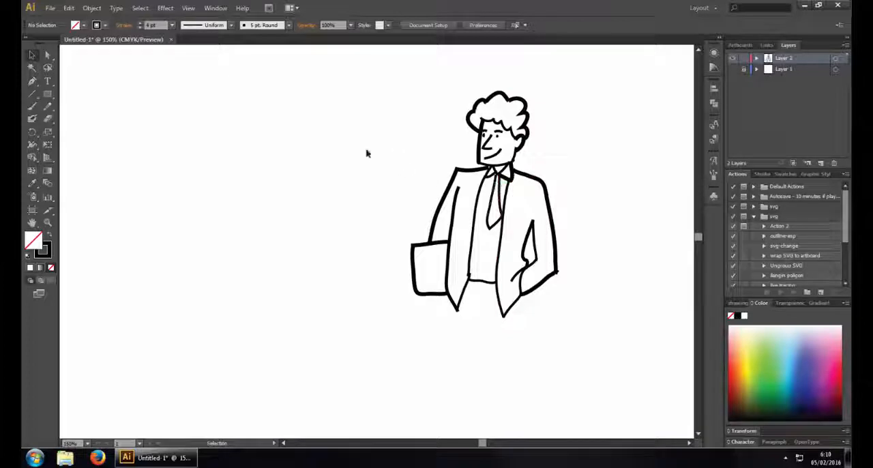
click(733, 69)
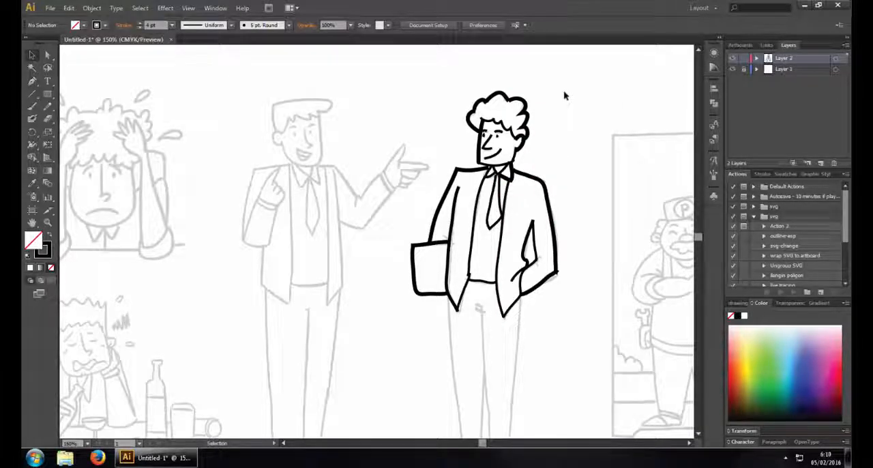
With the Pen tool and a 3 pt stroke, trace the back and top edges of the pointing man's hair on Layer 2
click(33, 82)
key(ctrl+equal)
key(ctrl+equal)
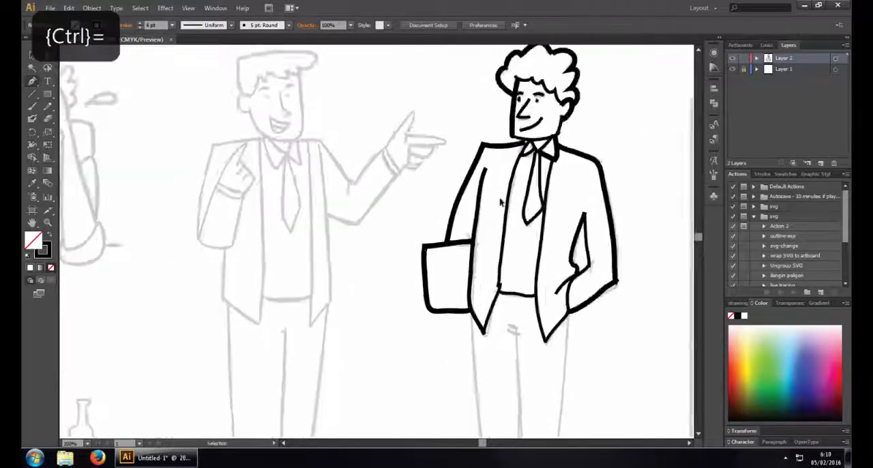
mouse_move(400, 219)
mouse_down()
mouse_move(579, 327)
mouse_move(545, 360)
mouse_up()
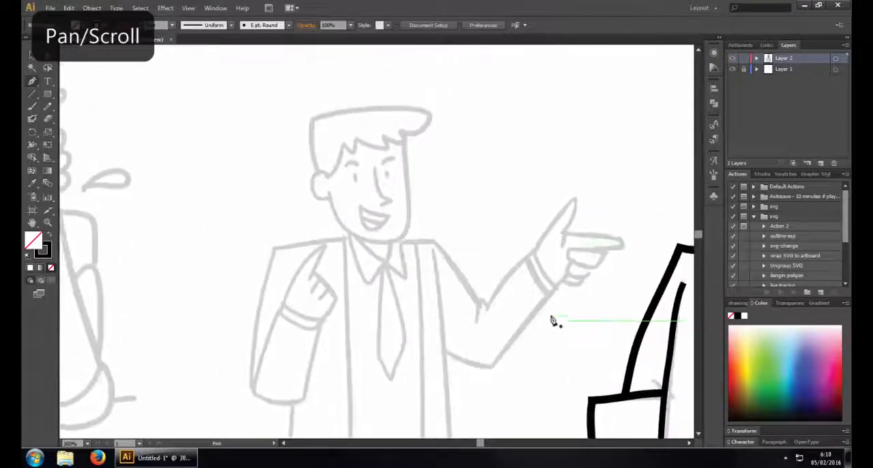
click(172, 26)
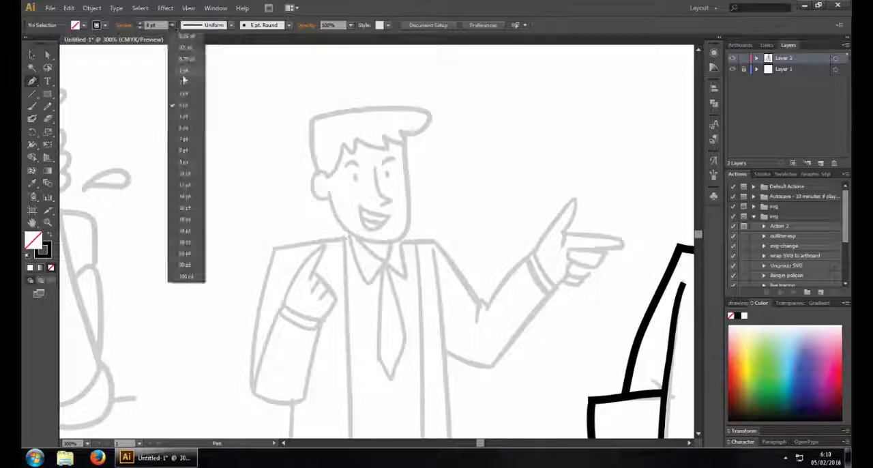
click(187, 97)
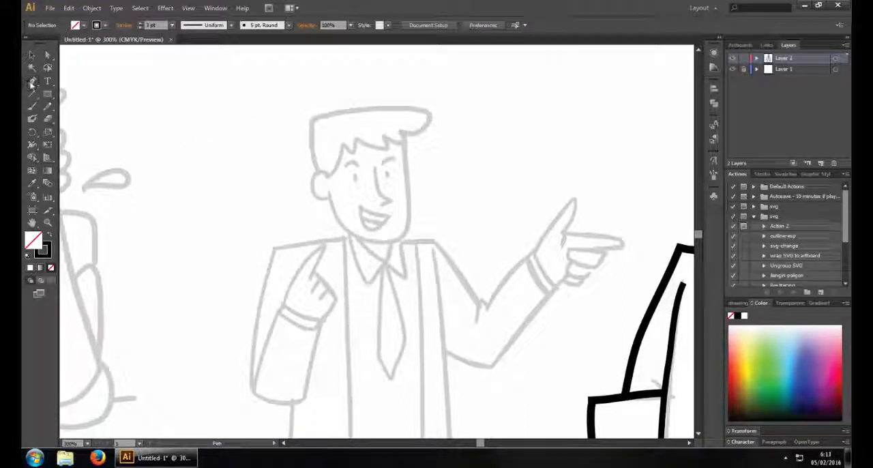
drag(33, 81, 89, 82)
scroll(350, 142, right, 2)
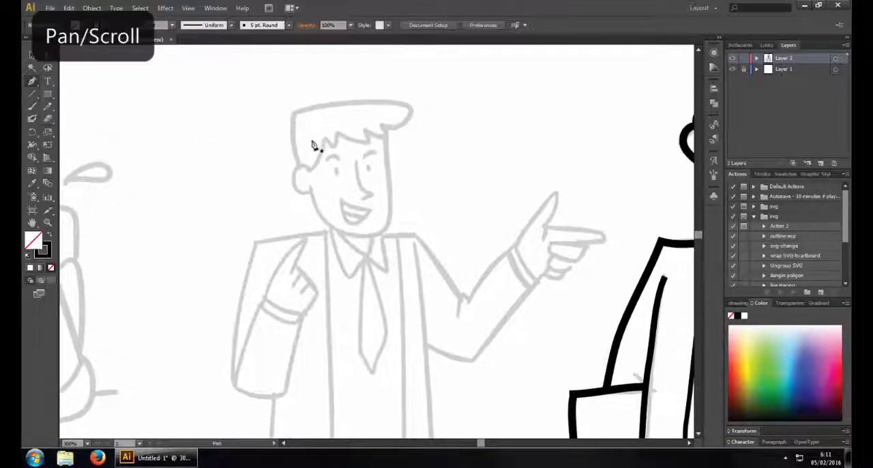
click(301, 170)
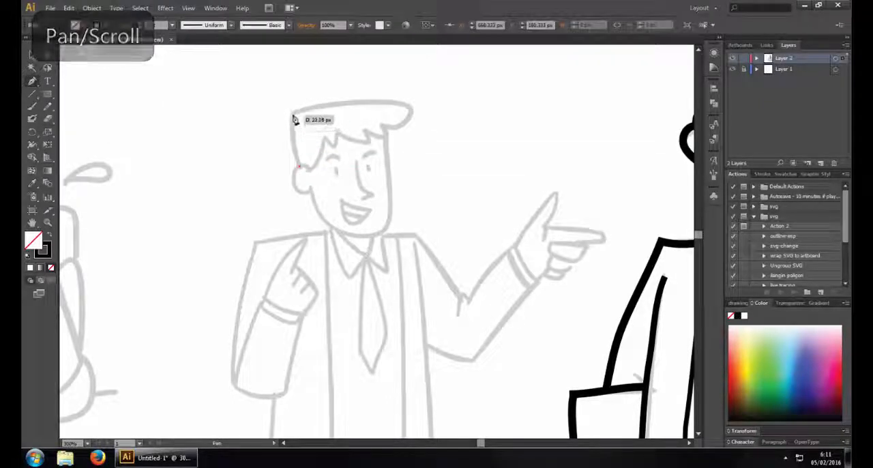
drag(293, 114, 300, 91)
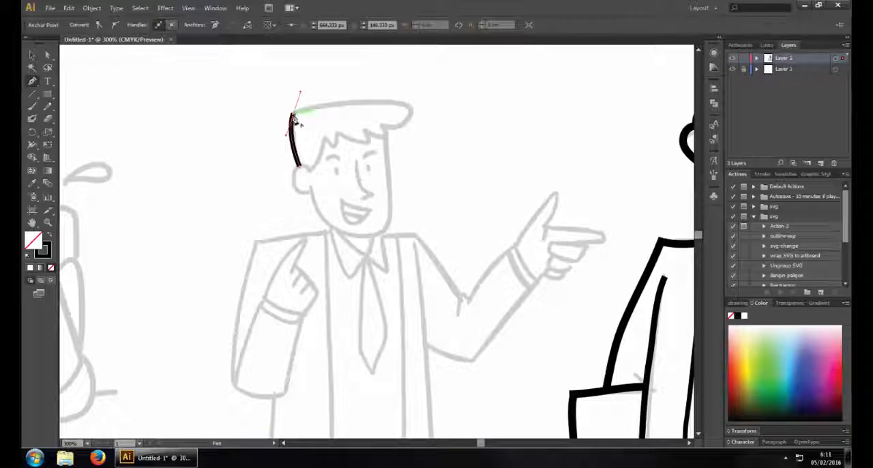
click(294, 114)
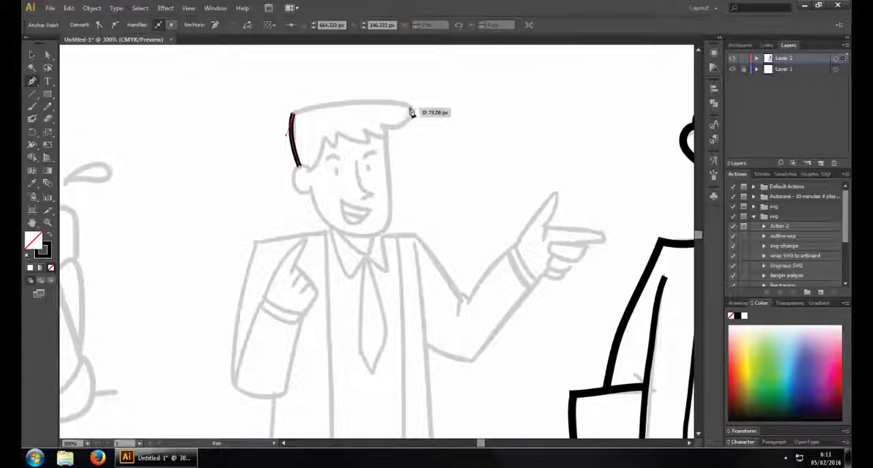
drag(410, 109, 461, 124)
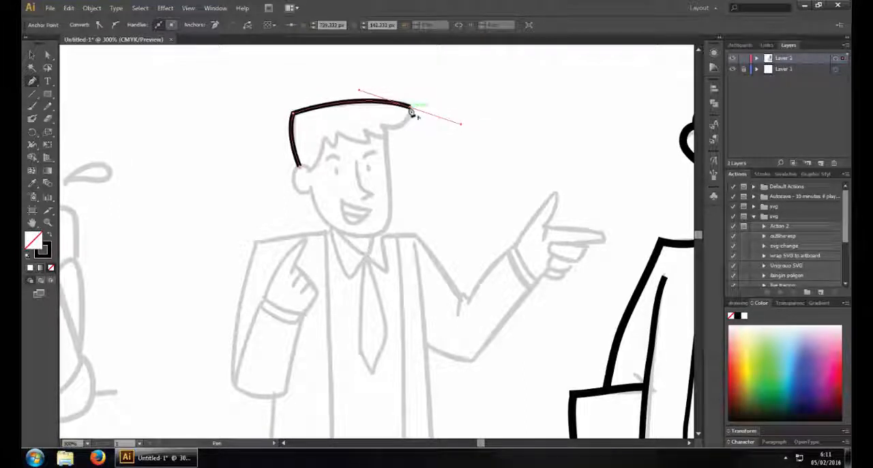
Extend the hair outline around the rounded front tuft, ending in a sharp corner where the fringe begins
drag(391, 127, 462, 129)
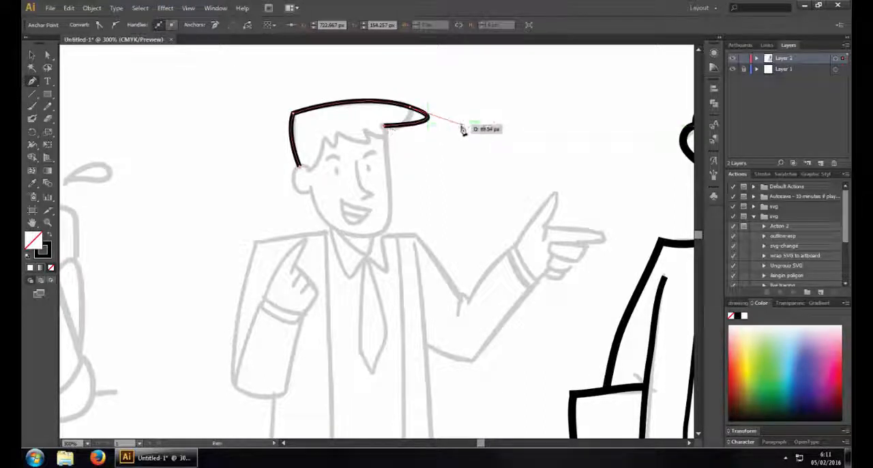
key(ctrl+z)
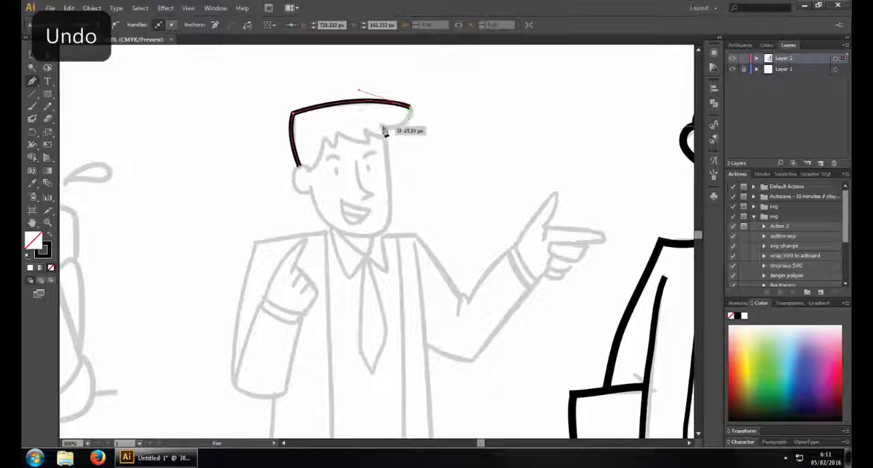
drag(381, 126, 350, 116)
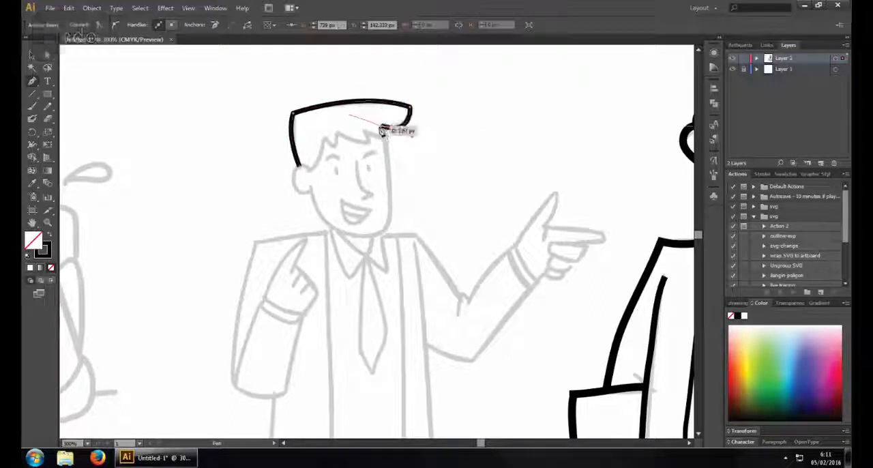
click(381, 126)
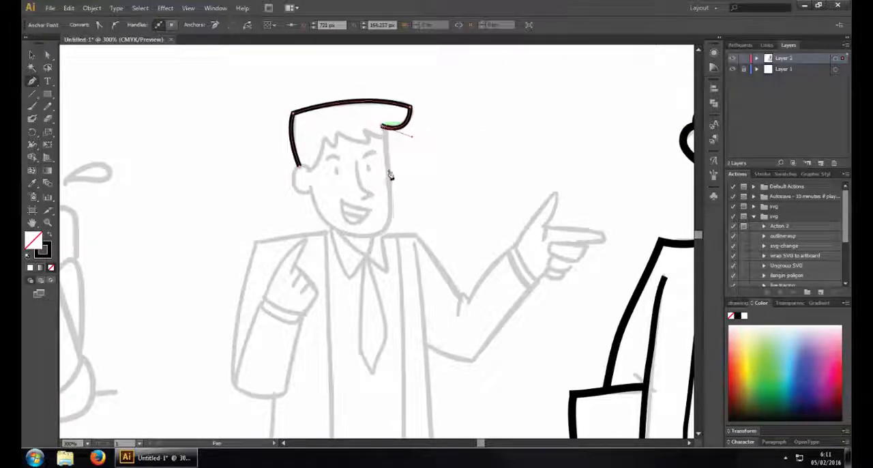
Continue the hair outline along the jagged fringe and down the curved sideburn to the ear
click(384, 134)
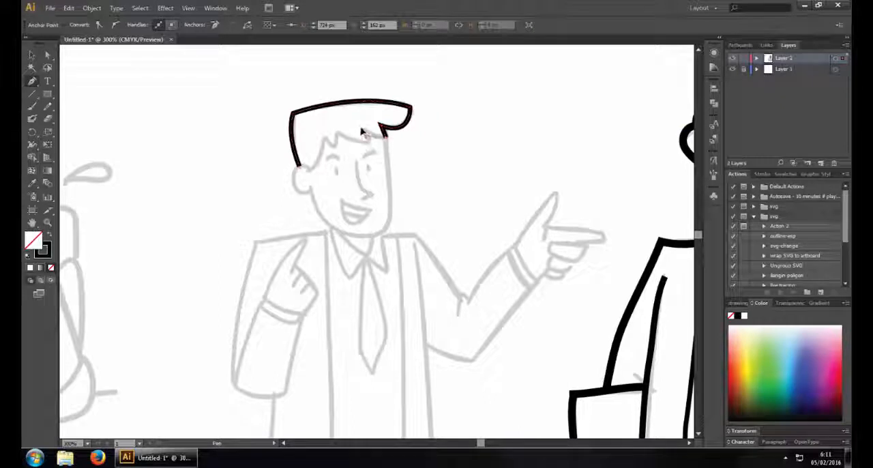
key(ctrl+z)
drag(355, 128, 317, 123)
click(366, 131)
click(368, 141)
click(339, 135)
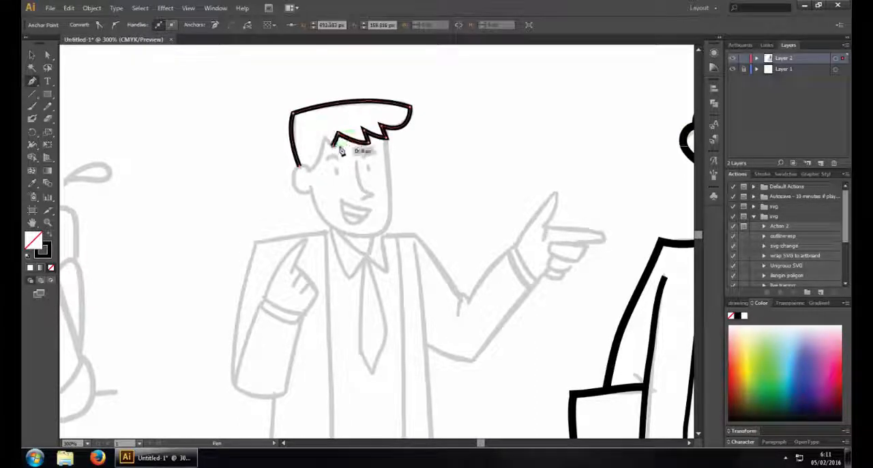
click(332, 146)
click(324, 138)
drag(310, 170, 290, 180)
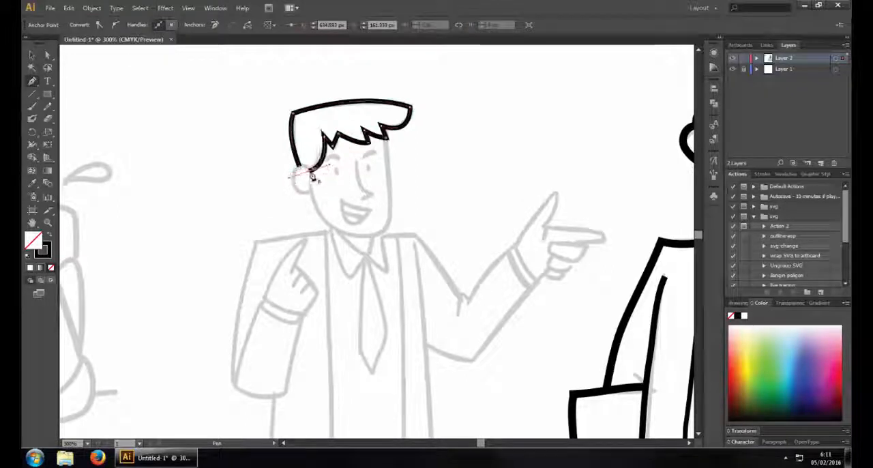
click(310, 172)
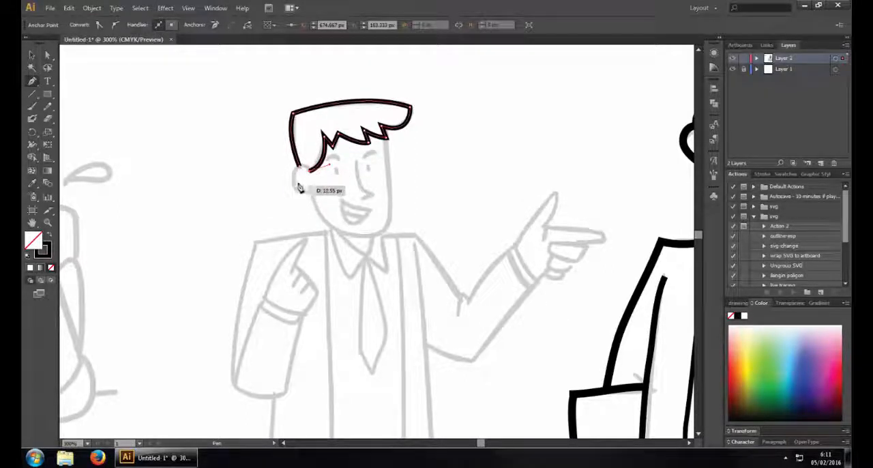
Continue the path around the man's ear and along the curved jaw to the front of the chin
mouse_move(294, 186)
mouse_down()
mouse_move(287, 212)
mouse_move(307, 186)
mouse_up()
key(ctrl+z)
key(ctrl+z)
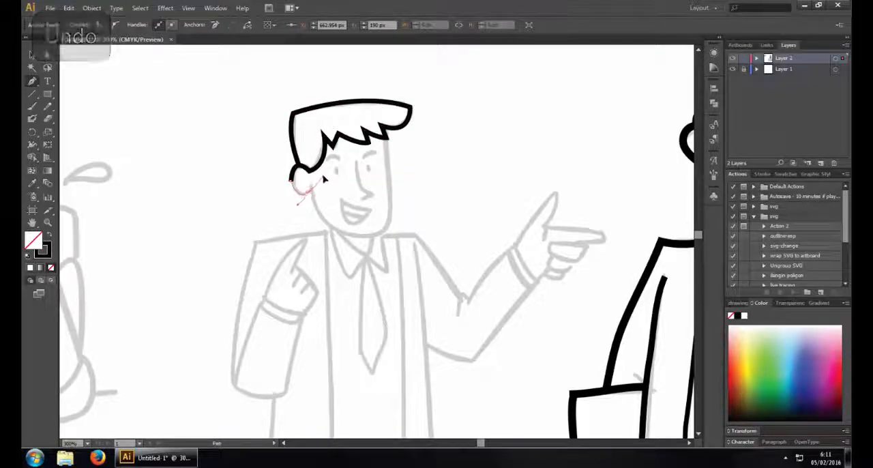
drag(324, 179, 326, 179)
click(311, 191)
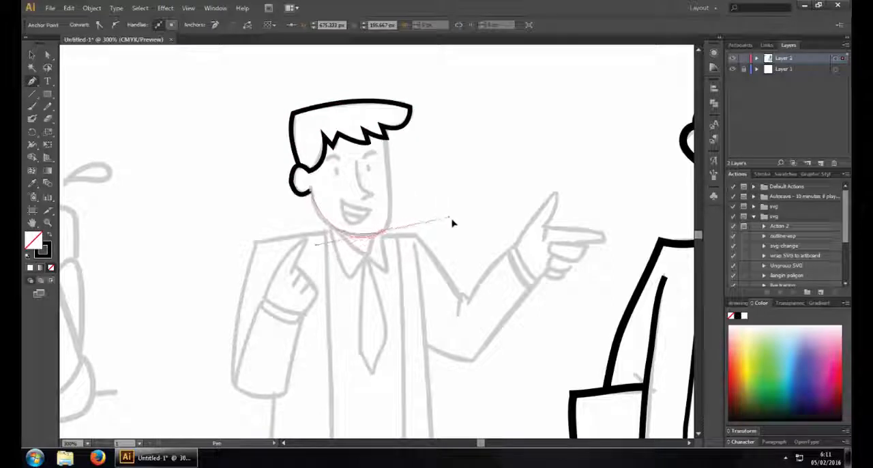
mouse_move(384, 233)
mouse_down()
mouse_move(415, 225)
mouse_move(387, 236)
mouse_up()
click(384, 232)
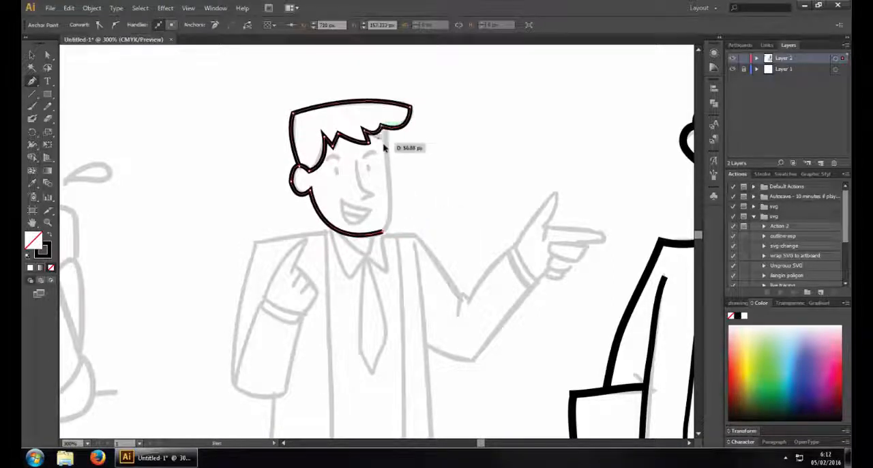
key(ctrl+z)
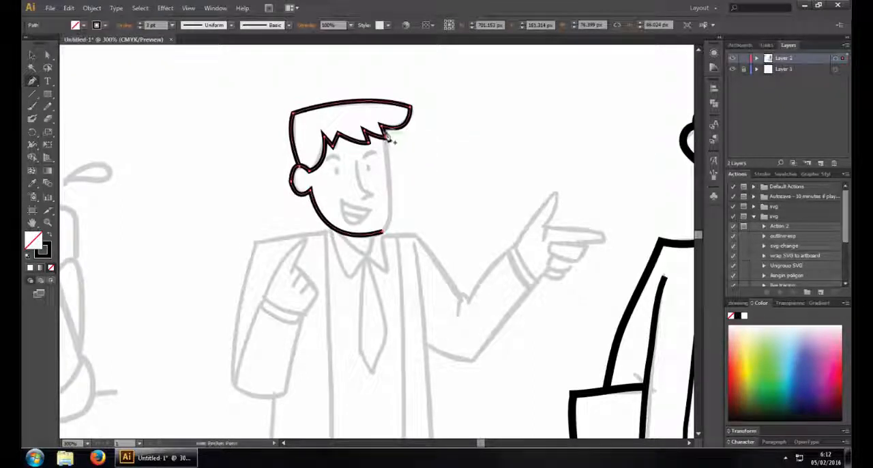
click(386, 133)
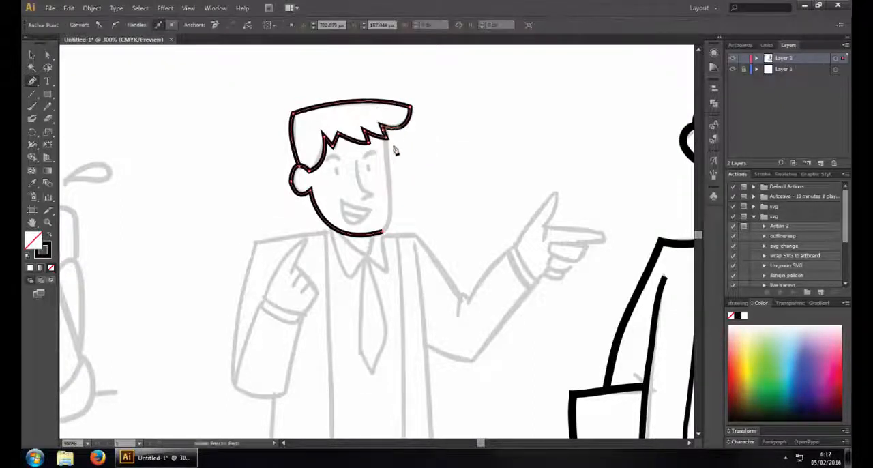
key(ctrl+z)
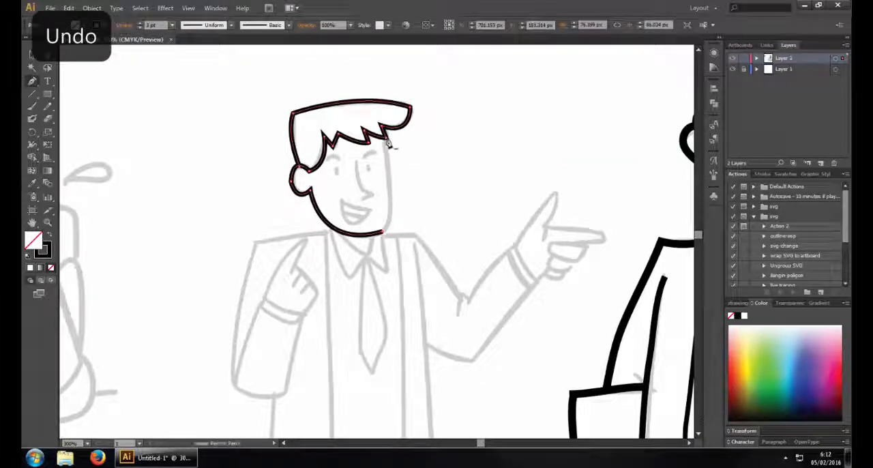
click(388, 141)
key(ctrl+z)
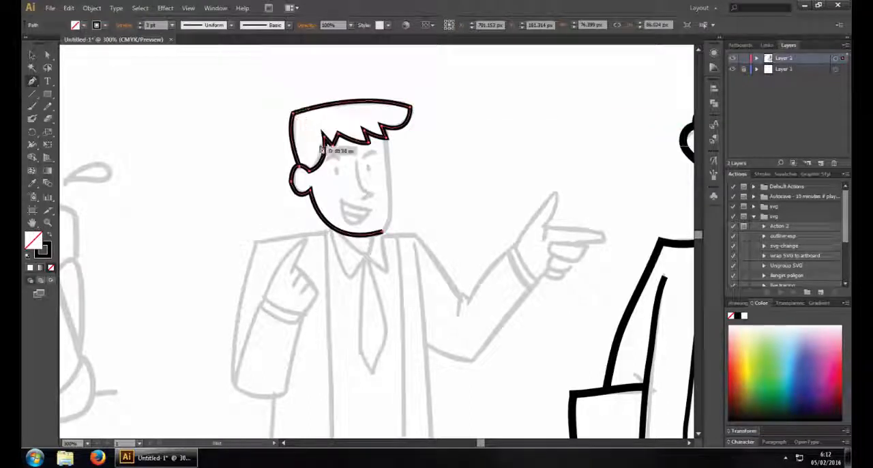
click(31, 82)
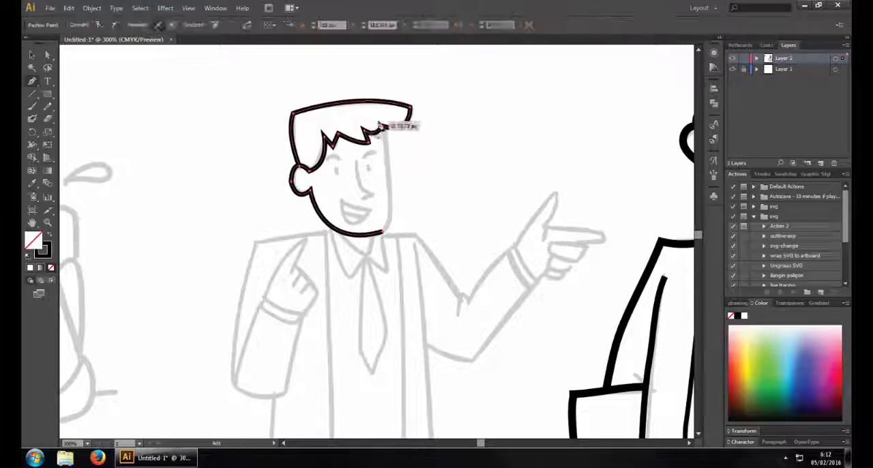
key(ctrl+z)
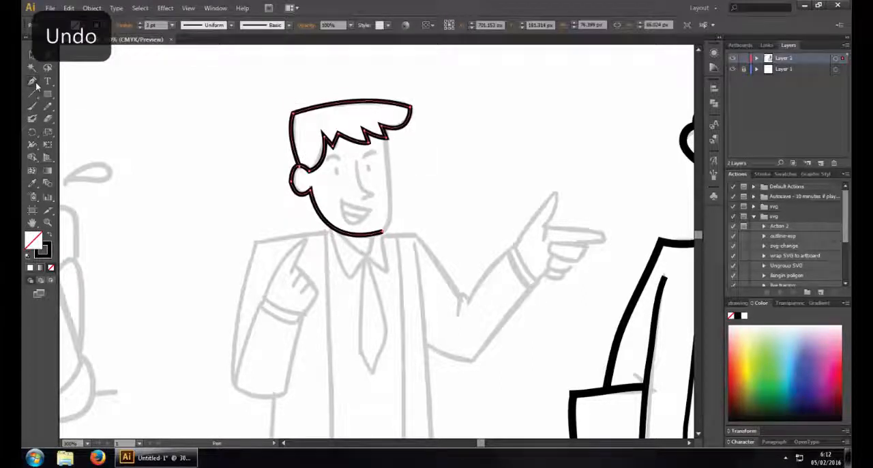
End the traced hair, ear and jaw path and leave it deselected
click(35, 82)
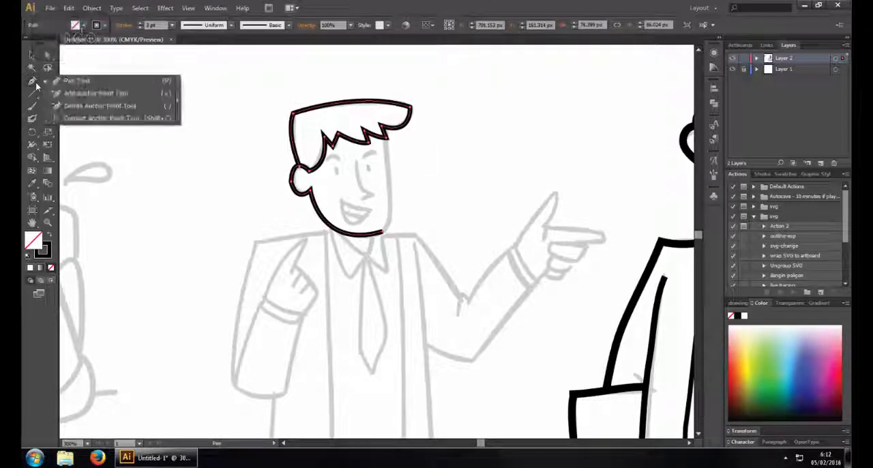
click(34, 86)
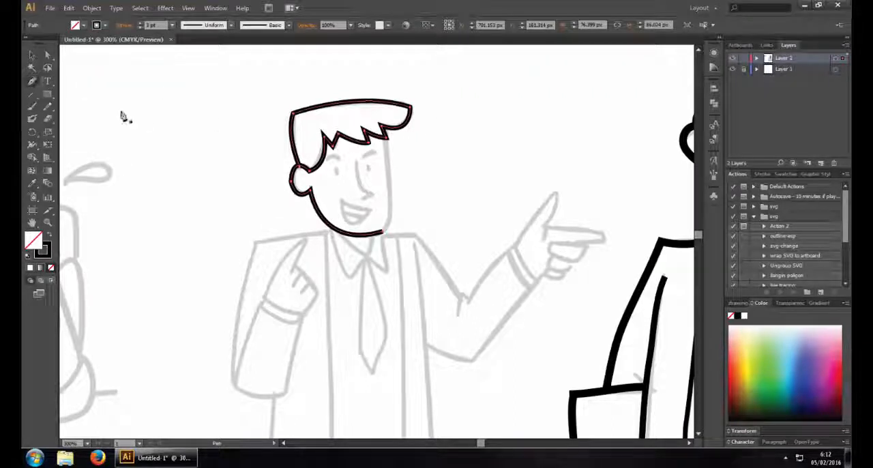
click(36, 58)
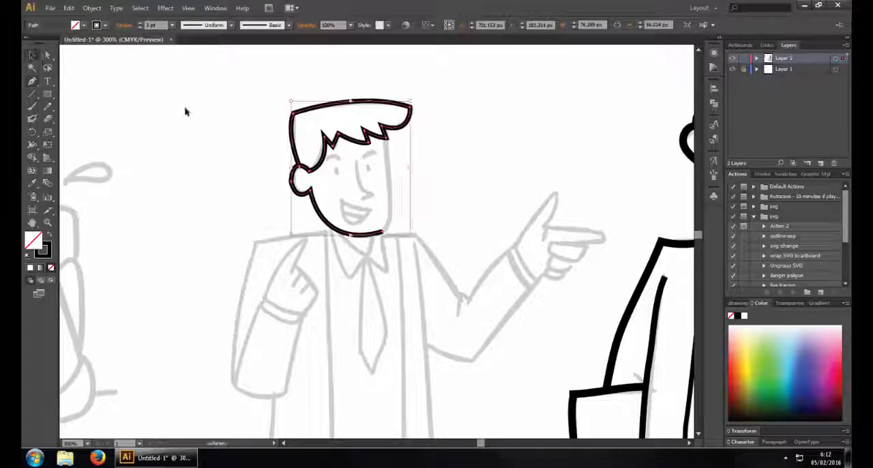
click(177, 119)
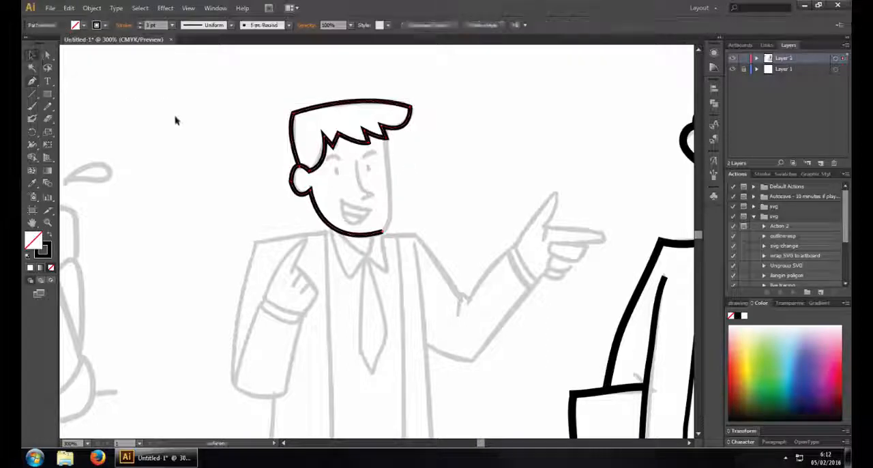
Try to continue the face path with the Pen tool from the chin end in one curve up to the fringe
click(32, 85)
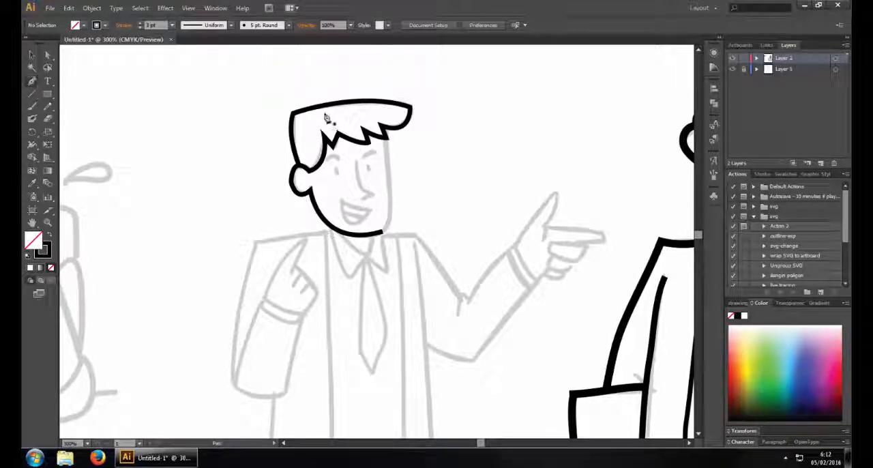
click(36, 85)
click(72, 81)
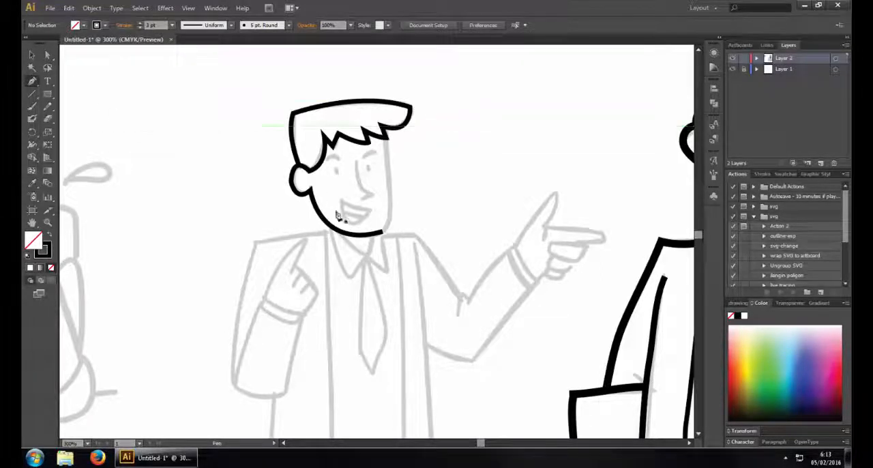
click(384, 233)
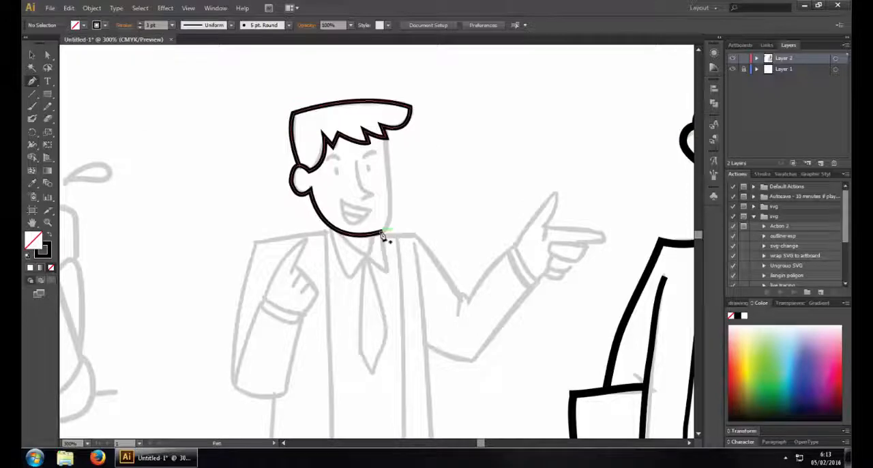
click(386, 135)
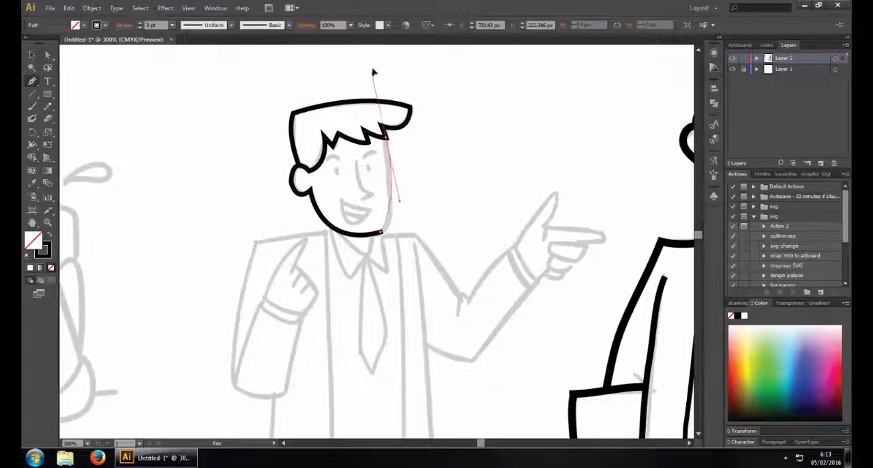
scroll(374, 62, up, 5)
key(ctrl+z)
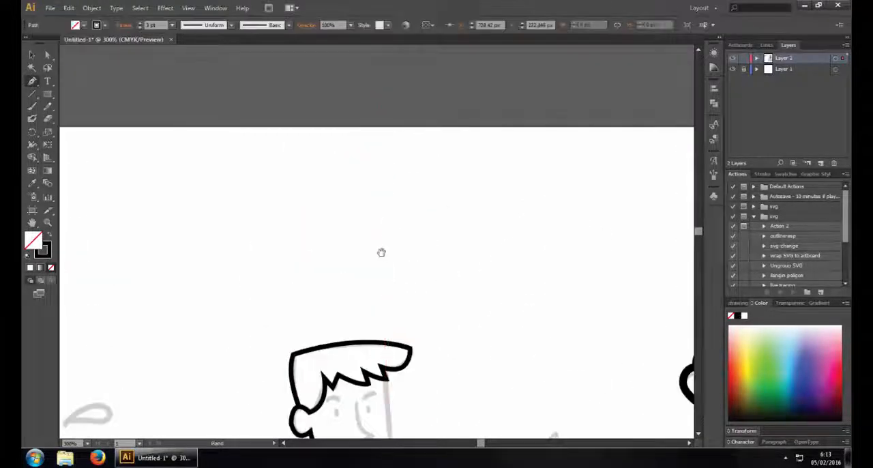
scroll(380, 252, down, 5)
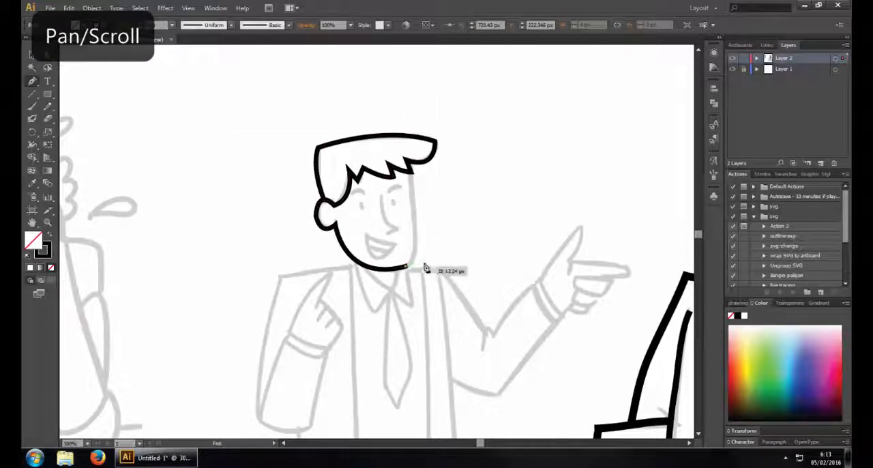
key(ctrl+z)
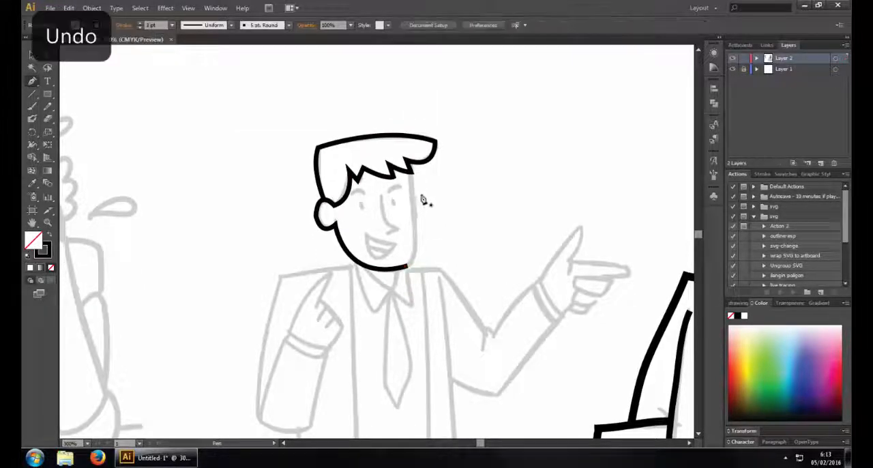
Extend the jaw path from its chin end with a short rounded corner up to the lower front cheek
drag(313, 124, 481, 296)
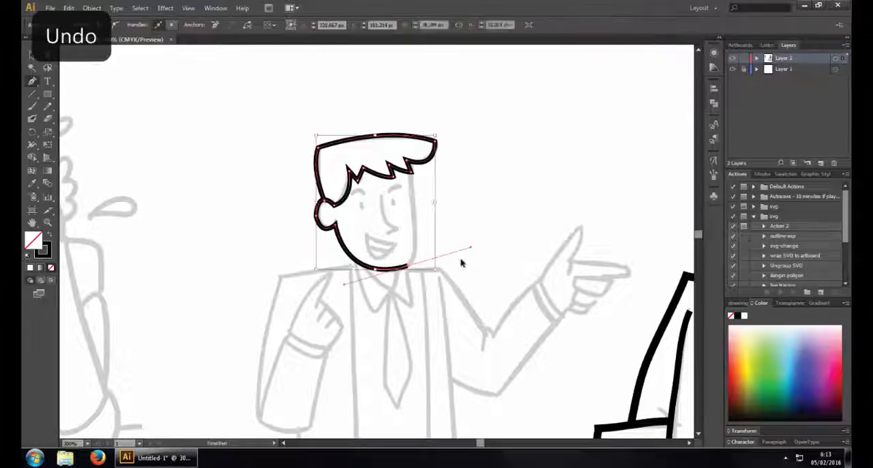
click(410, 269)
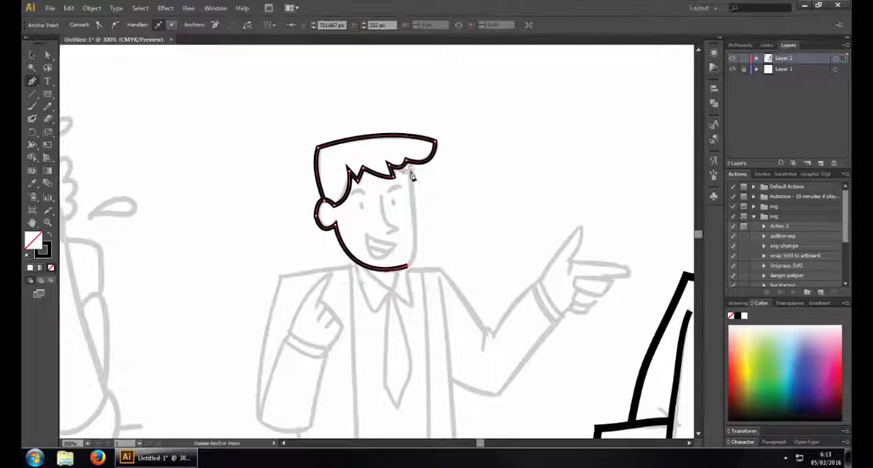
key(ctrl+z)
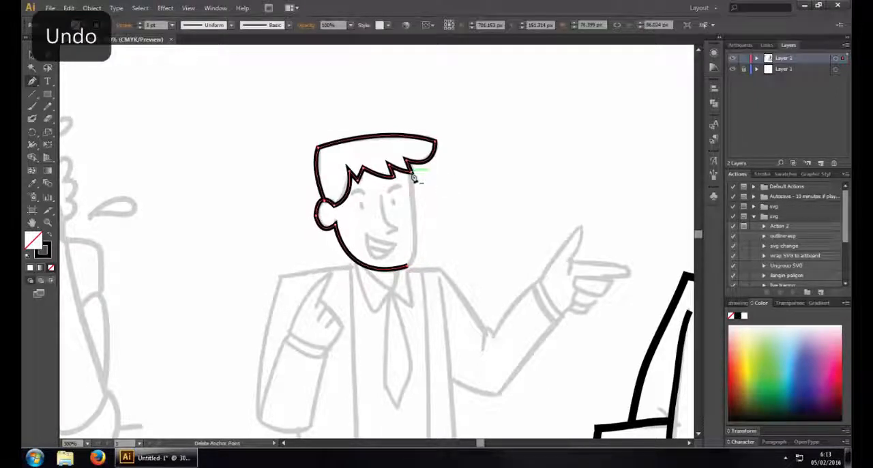
click(412, 175)
key(ctrl+z)
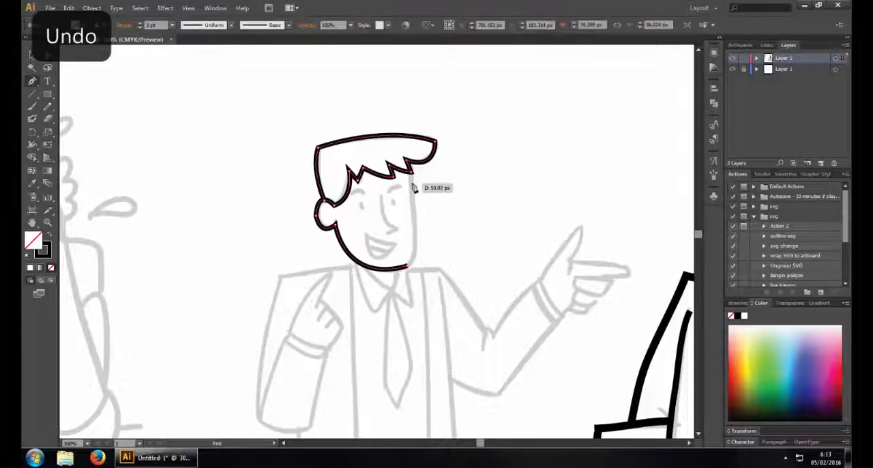
click(418, 256)
key(ctrl+z)
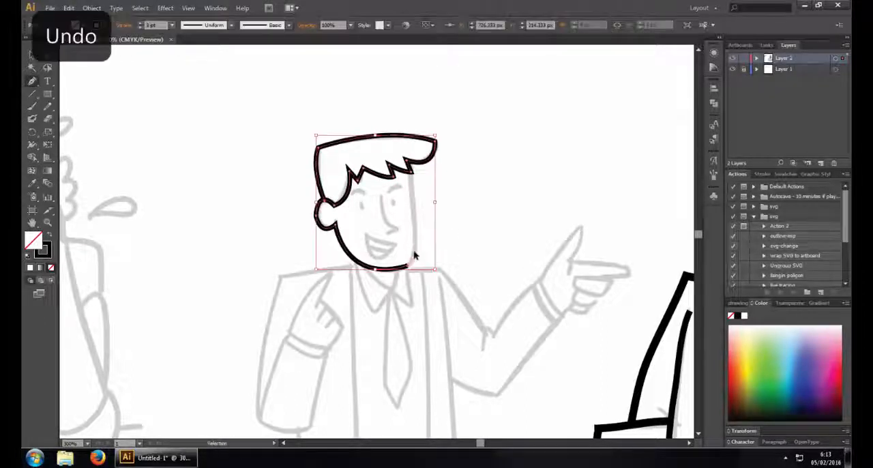
click(417, 250)
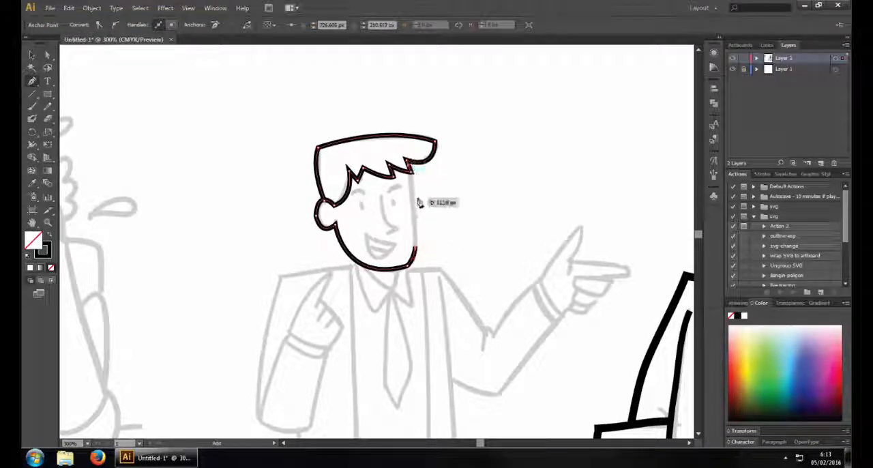
Continue the path straight up the front of the face to the tip of the fringe
key(ctrl+z)
click(408, 160)
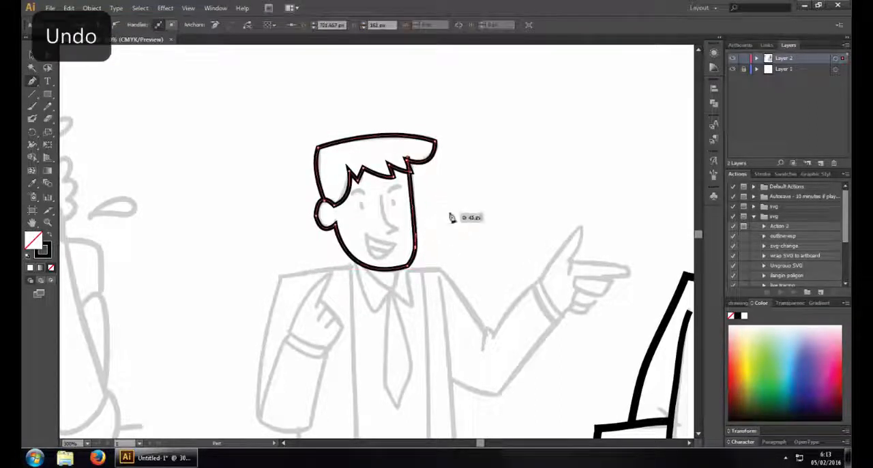
key(ctrl+z)
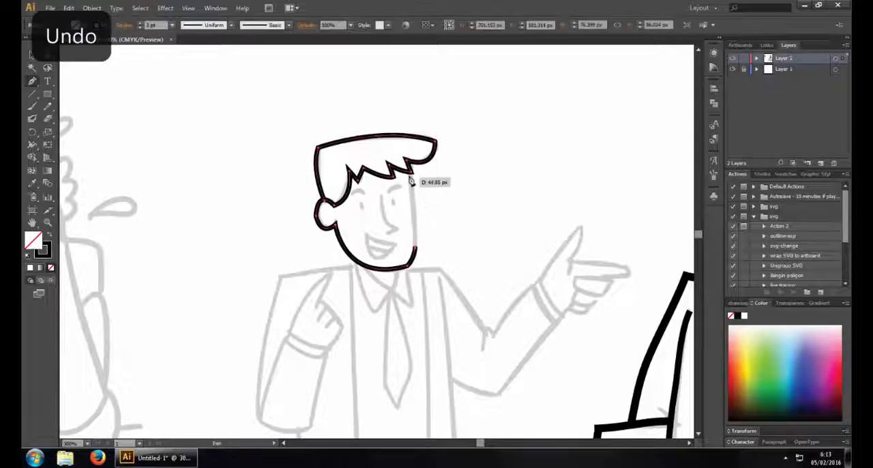
click(412, 180)
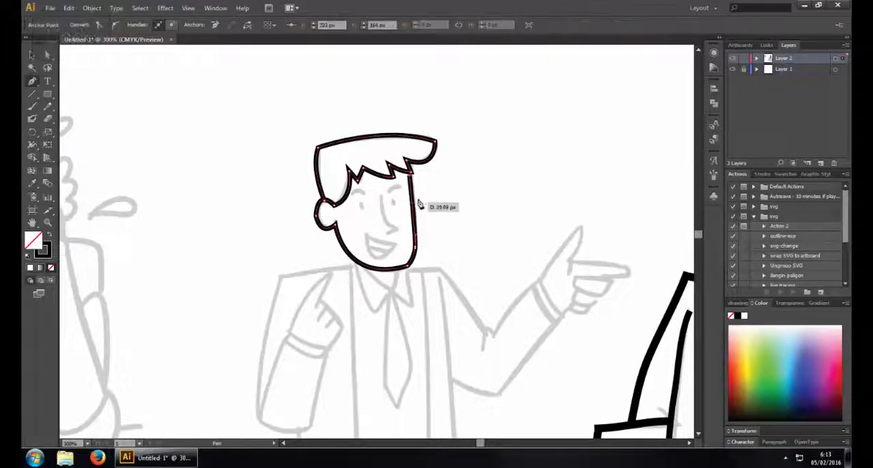
key(ctrl+z)
click(411, 179)
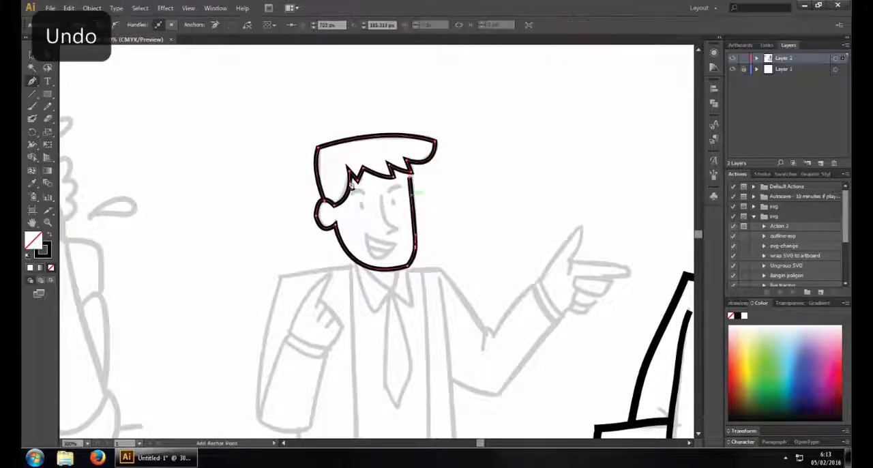
Nudge the face line's upper end point to meet the fringe tip and deselect the path
click(48, 56)
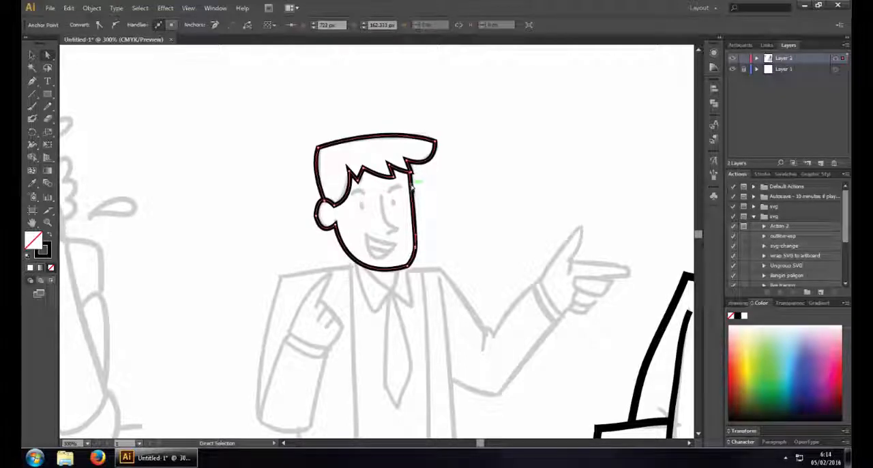
click(36, 56)
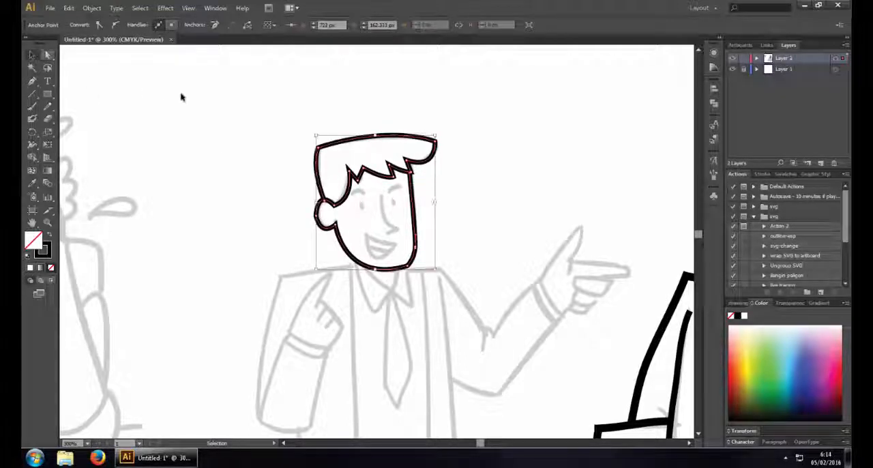
click(248, 162)
Trace the eyebrow beside the front face line as a short curved Pen path and end it
click(33, 93)
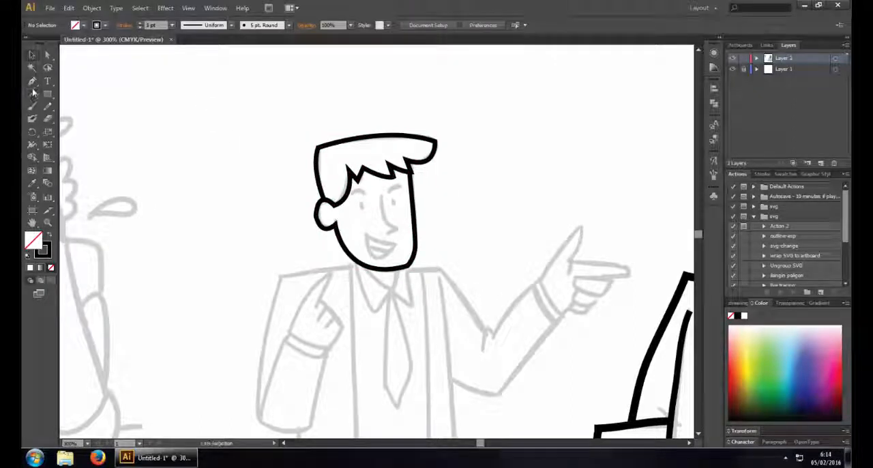
click(32, 80)
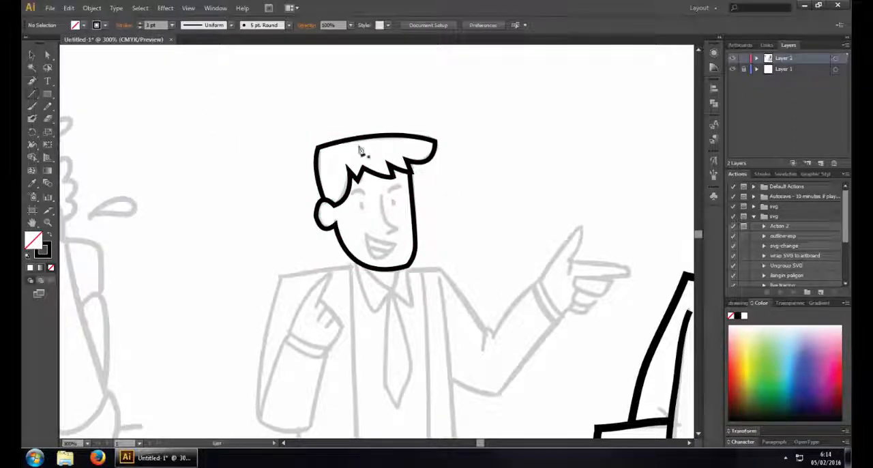
click(403, 192)
drag(401, 187, 411, 185)
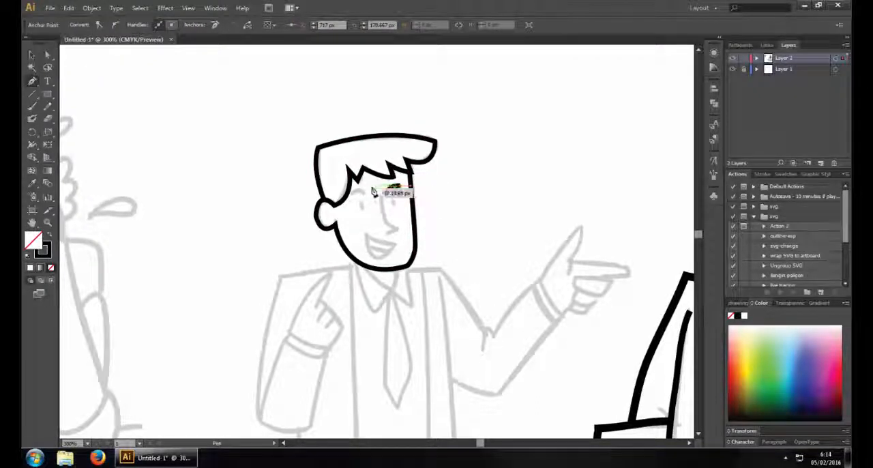
key(ctrl)
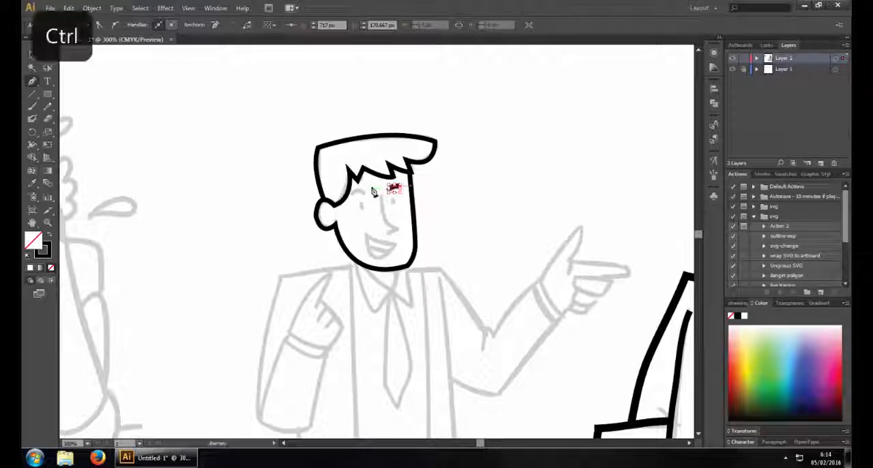
ctrl+click(373, 193)
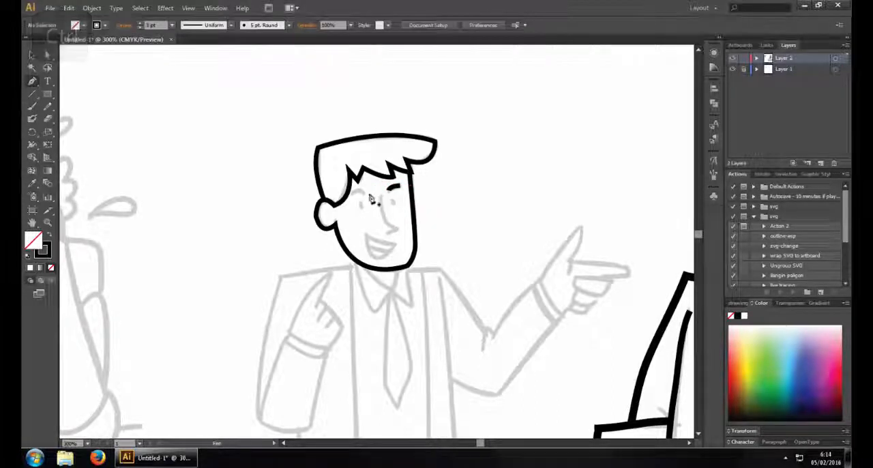
Trace the other eyebrow, beside the sideburn, as a small arched path
click(367, 198)
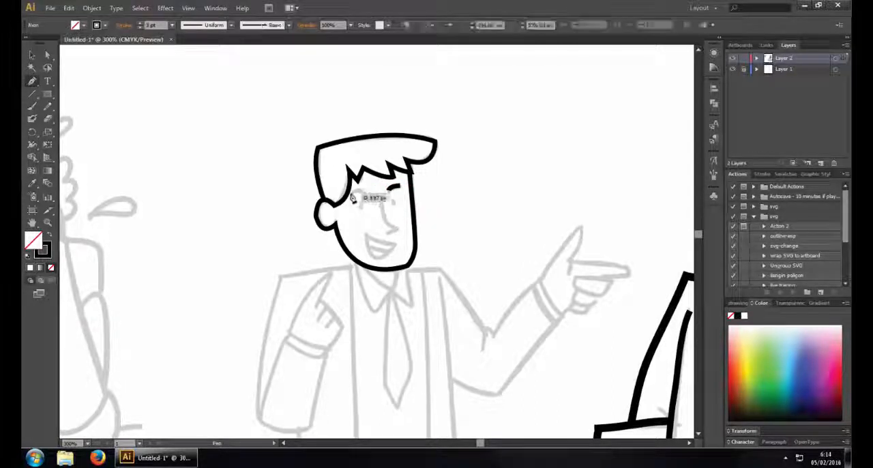
drag(345, 202, 342, 201)
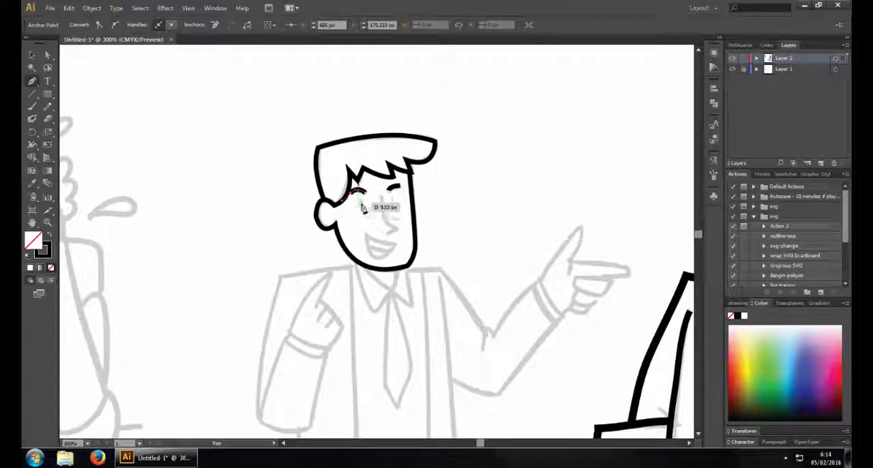
key(ctrl+z)
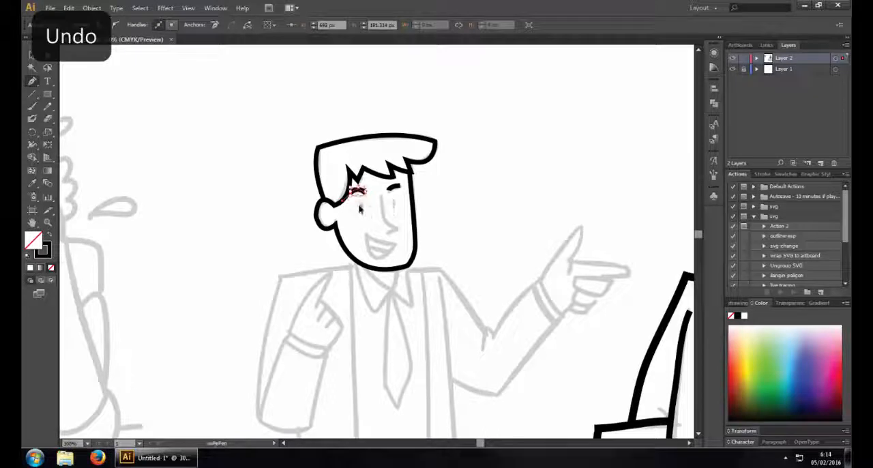
Trace both eyes as short vertical strokes and the nose as a curved line ending in a short angled base
click(361, 206)
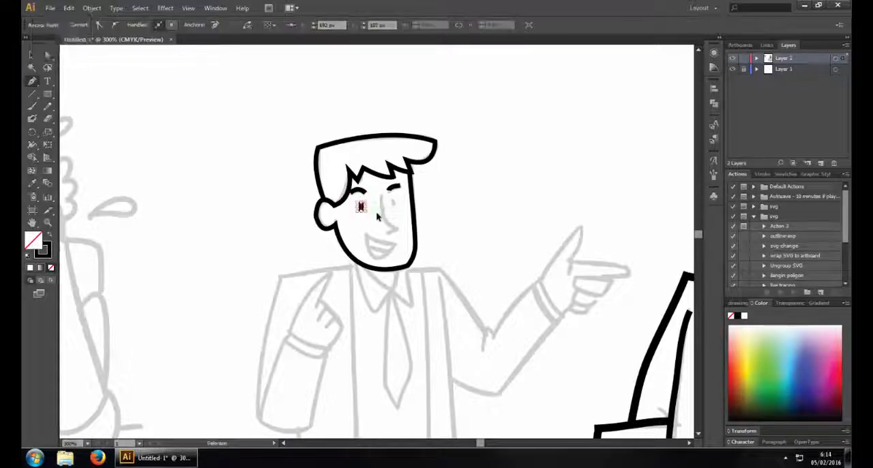
ctrl+click(377, 214)
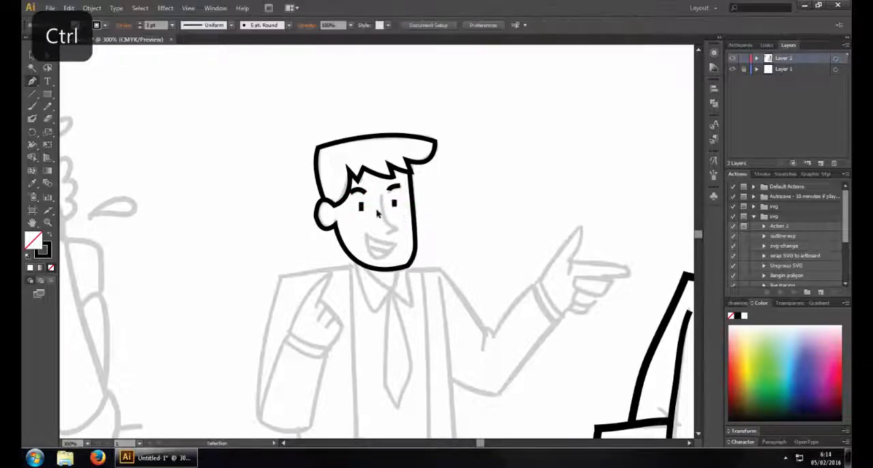
mouse_move(381, 197)
mouse_down()
mouse_move(397, 231)
mouse_move(422, 236)
mouse_up()
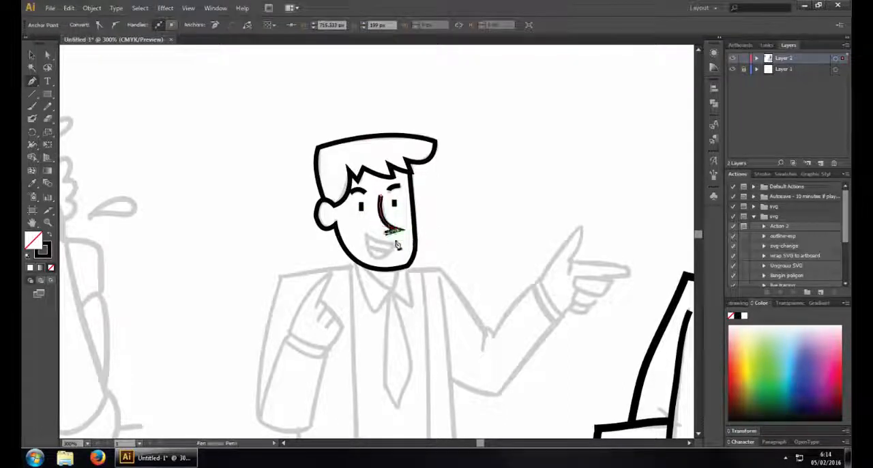
ctrl+click(386, 236)
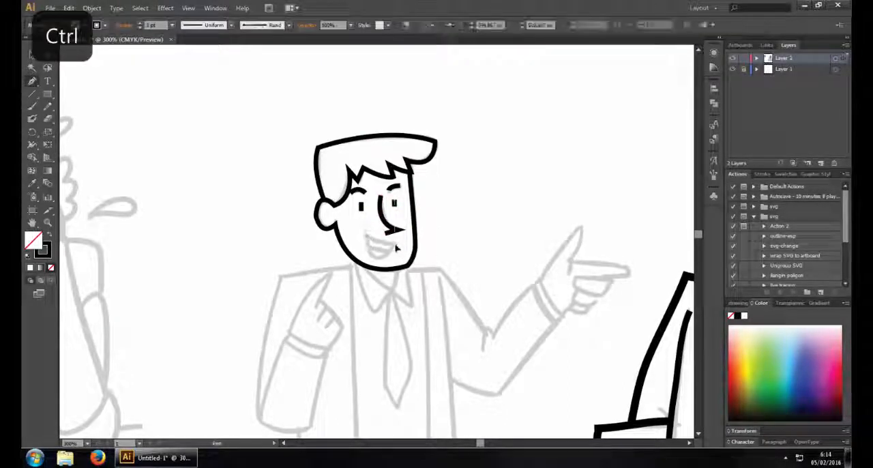
Trace the open smiling mouth as a curved outline, add the inner teeth line, and end the path
drag(395, 245, 371, 275)
ctrl+click(351, 240)
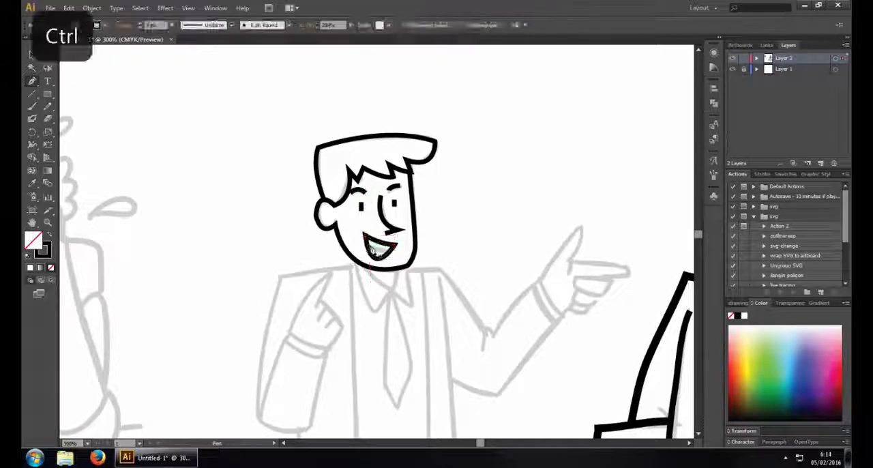
click(368, 248)
drag(393, 258, 449, 181)
ctrl+click(443, 253)
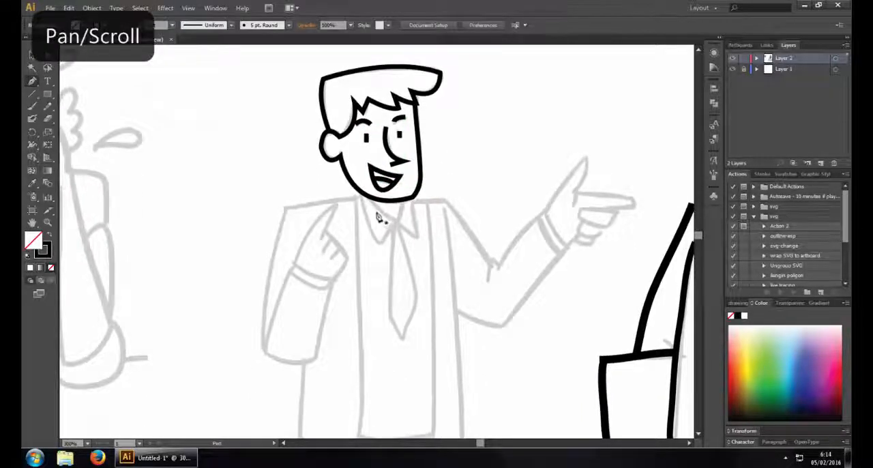
Trace the neckline under the chin as a curved V-shaped Pen path from one side of the neck to the other, and end it
click(374, 200)
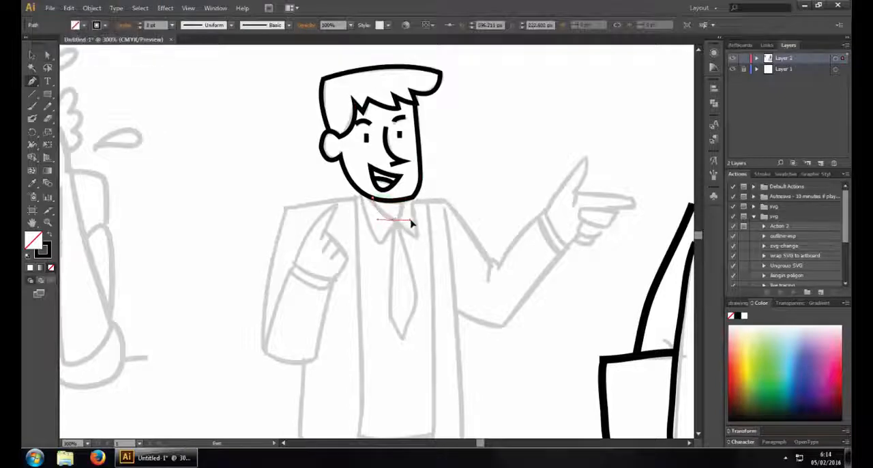
mouse_move(403, 210)
mouse_down()
mouse_move(398, 220)
mouse_move(405, 208)
mouse_up()
key(ctrl+z)
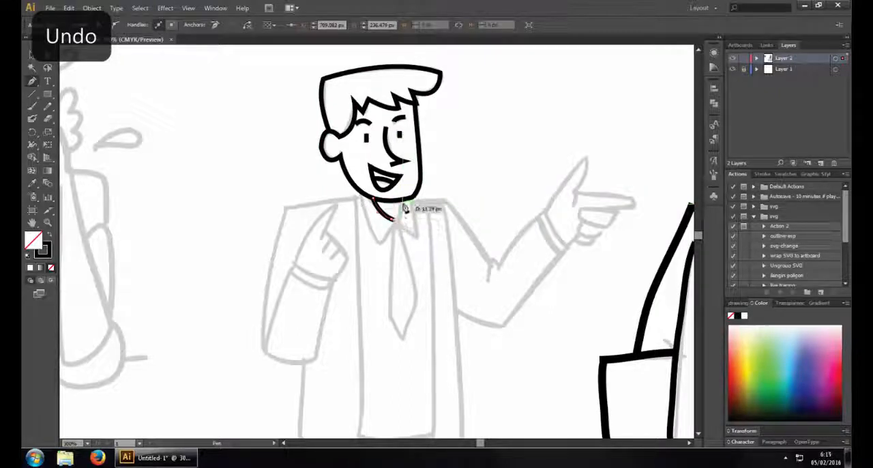
key(ctrl)
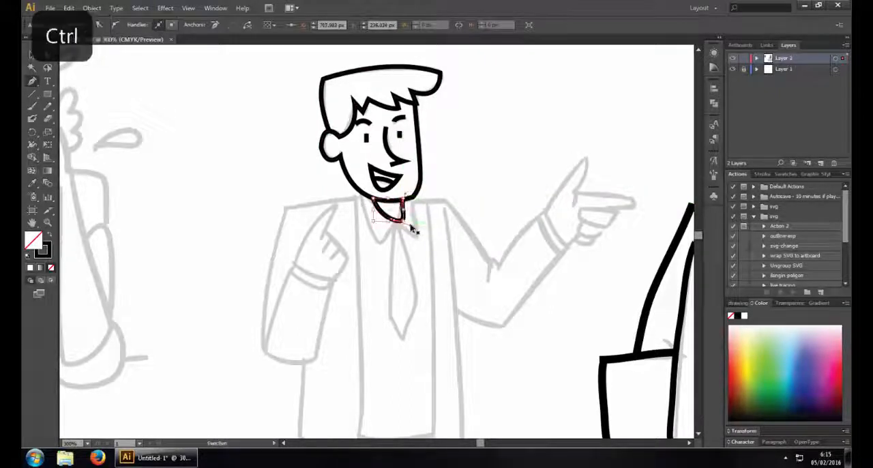
ctrl+click(428, 214)
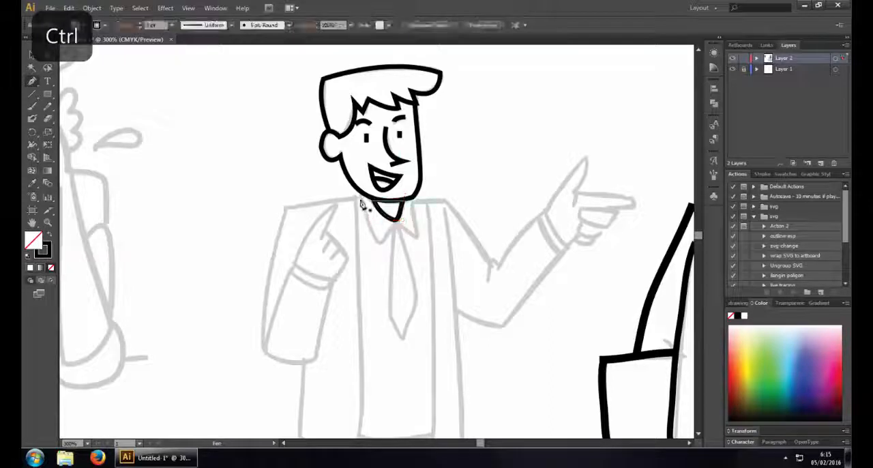
Trace the shirt collar as one path with two pointed flaps meeting at the base of the neck, and end the path
drag(380, 243, 417, 244)
click(378, 243)
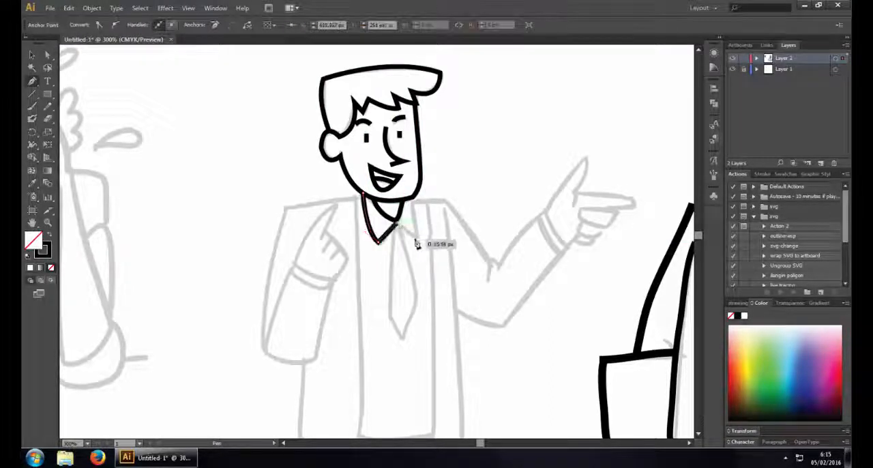
click(418, 238)
click(412, 201)
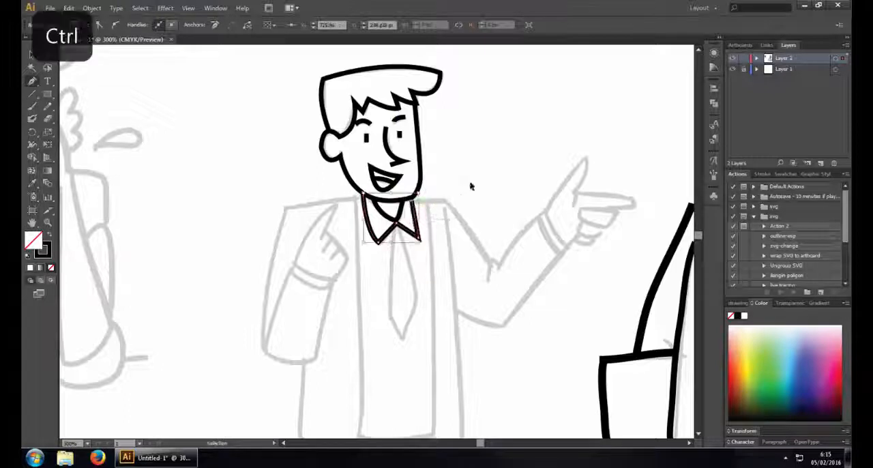
ctrl+click(470, 184)
Trace the shoulder on the raised-finger side as a gentle curve from the collar and continue down the sleeve's outer edge to the elbow
click(365, 201)
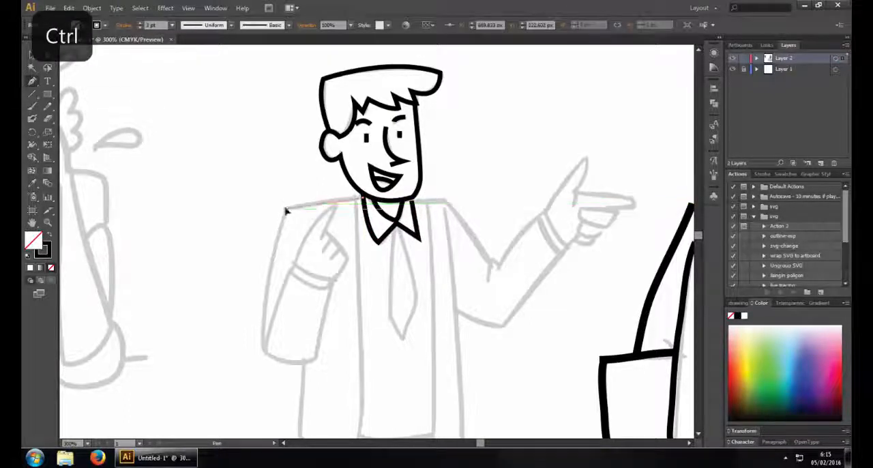
click(285, 205)
key(ctrl+z)
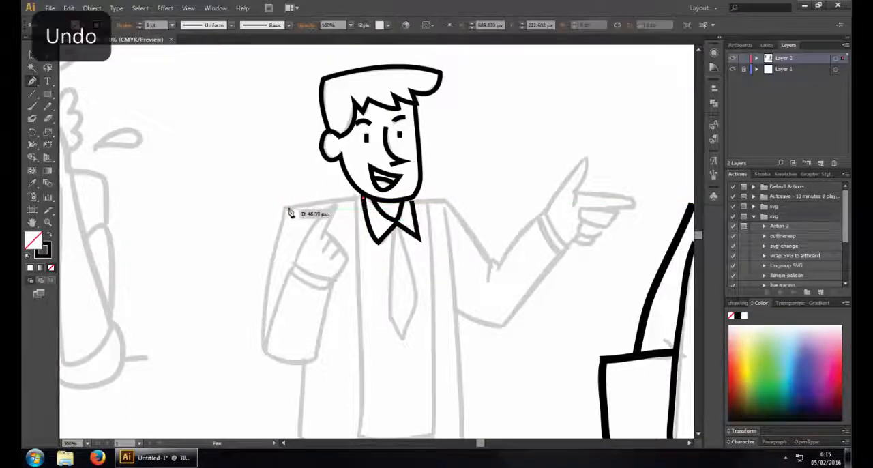
drag(289, 211, 270, 217)
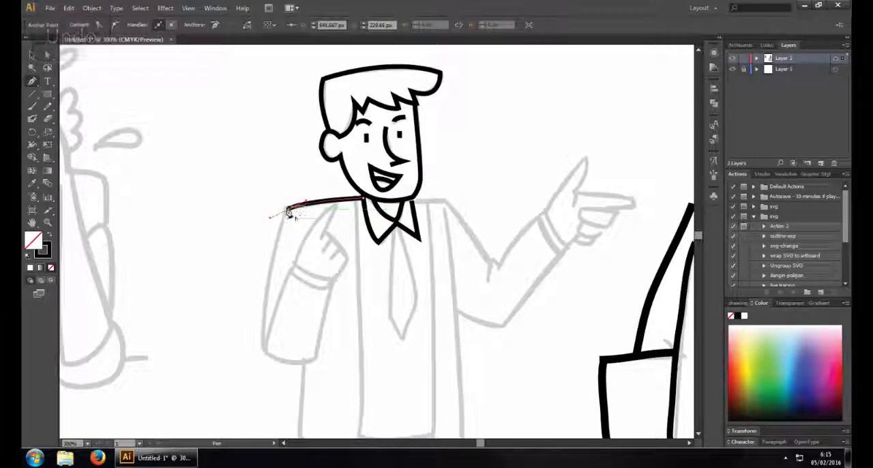
click(288, 209)
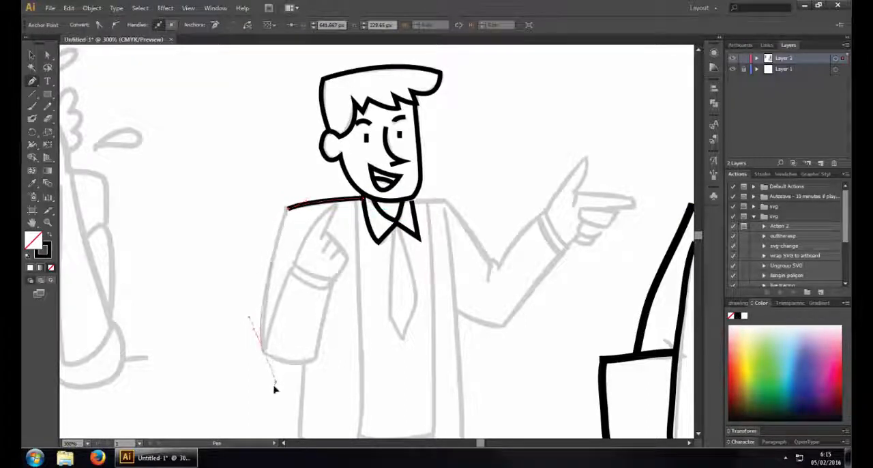
drag(275, 389, 267, 396)
click(264, 350)
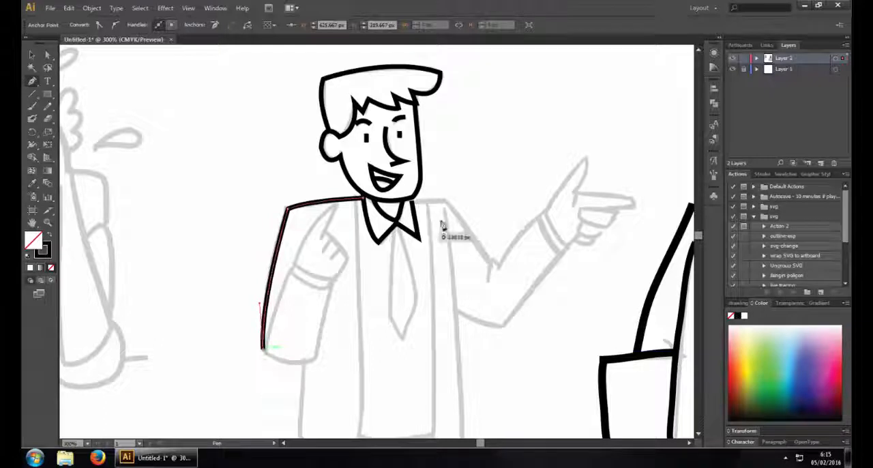
click(414, 202)
key(ctrl+z)
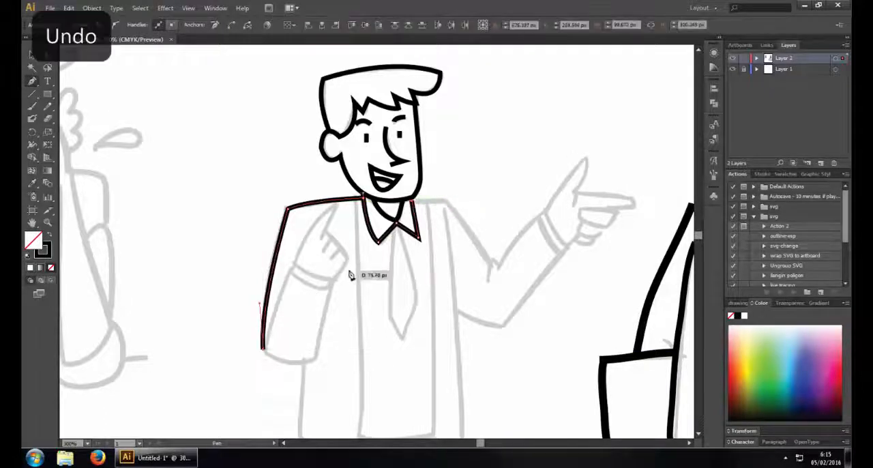
ctrl+click(335, 266)
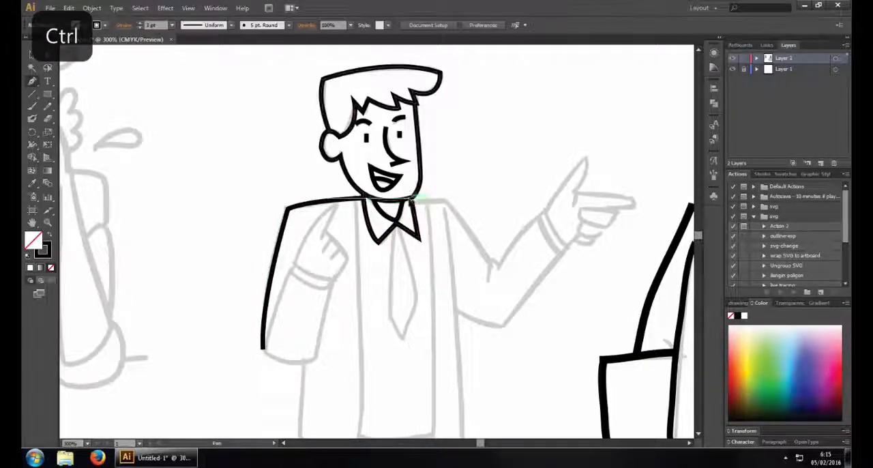
Trace the other shoulder and upper arm down to the elbow crease, and the upper edge of the pointing forearm up to the cuff
click(409, 199)
click(447, 201)
drag(489, 265, 504, 279)
ctrl+click(496, 280)
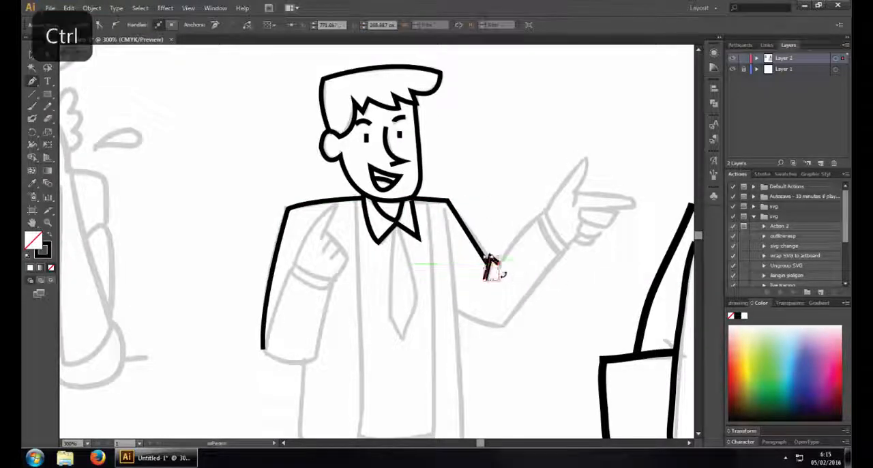
ctrl+click(496, 273)
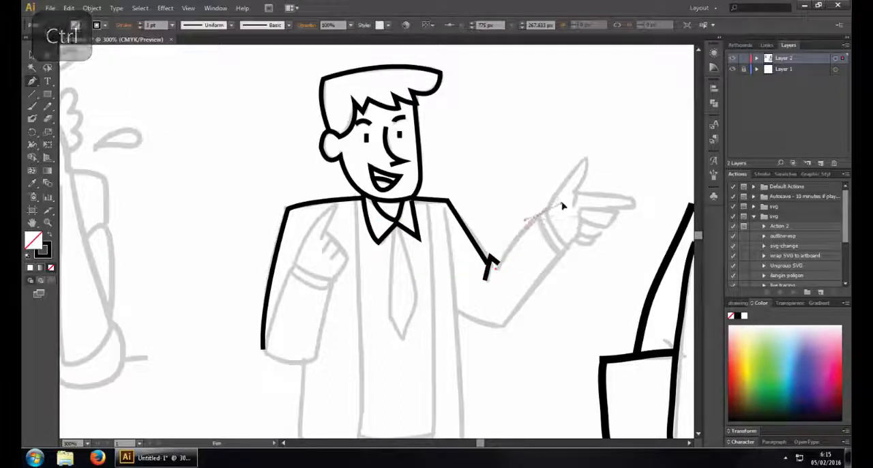
drag(544, 212, 548, 220)
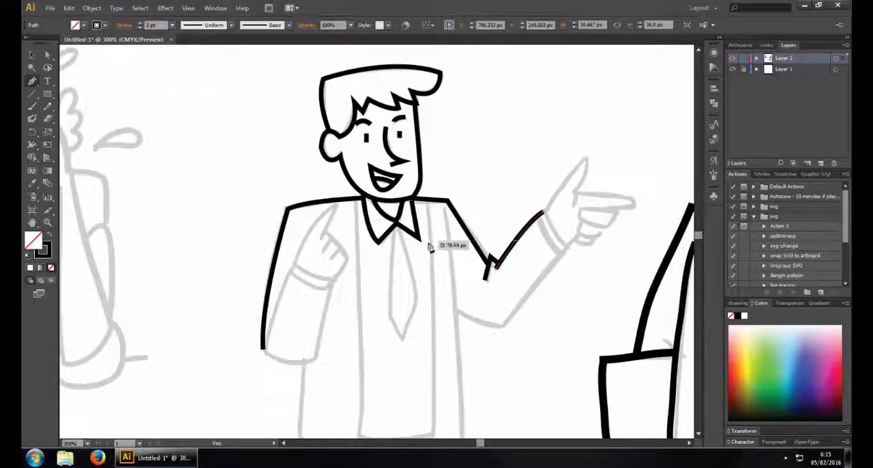
Trace the open jacket's front panel beside the pointing arm, down the side to its pointed hem and back up to the shoulder
scroll(433, 247, down, 2)
click(450, 183)
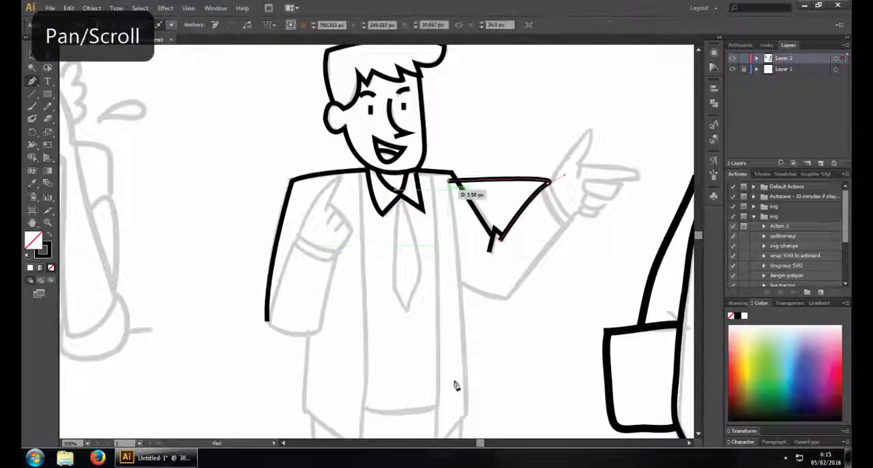
drag(465, 420, 459, 308)
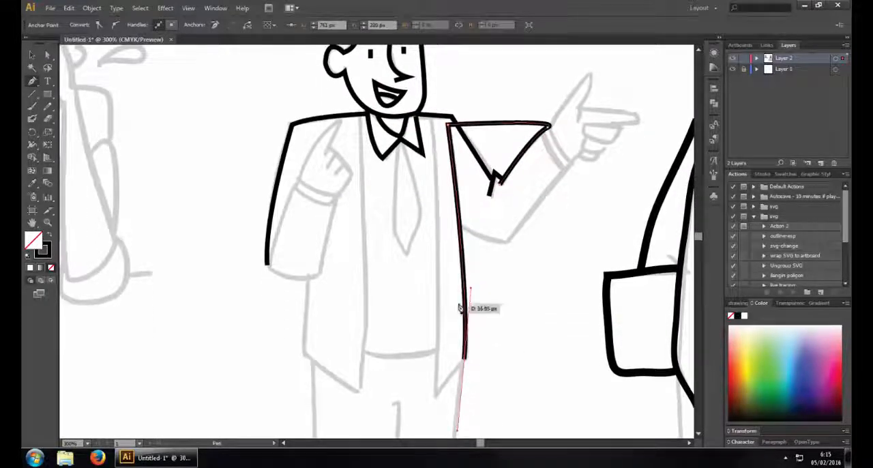
click(465, 360)
click(435, 394)
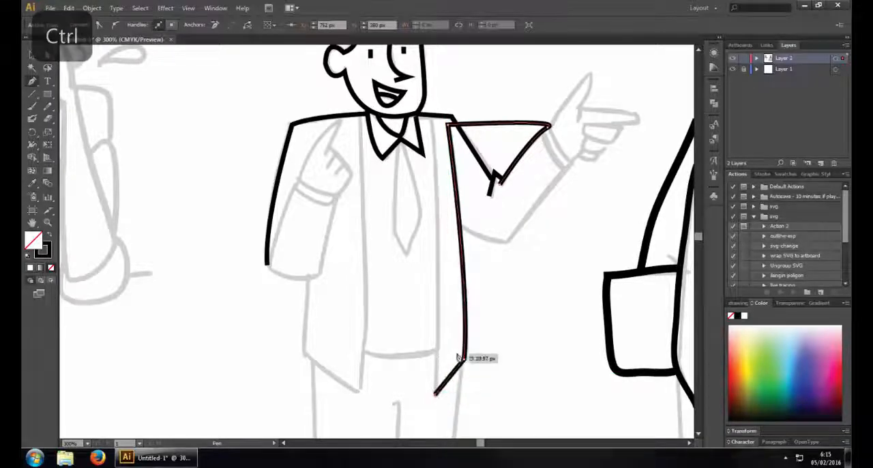
click(429, 112)
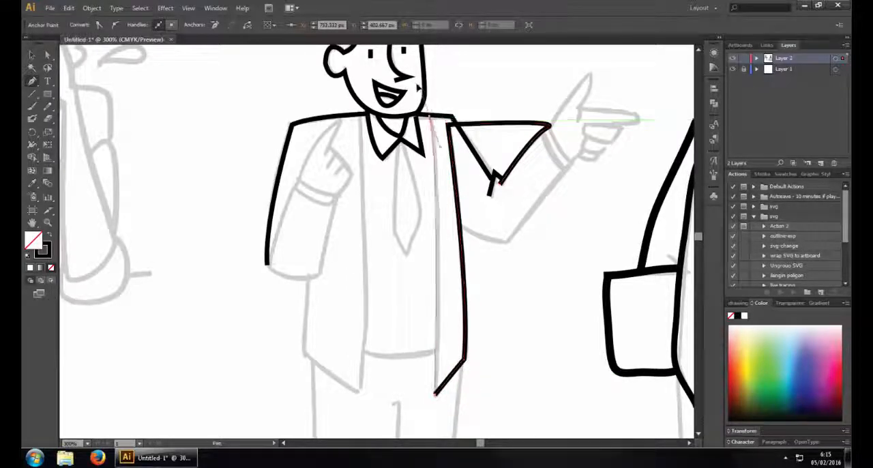
ctrl+click(452, 106)
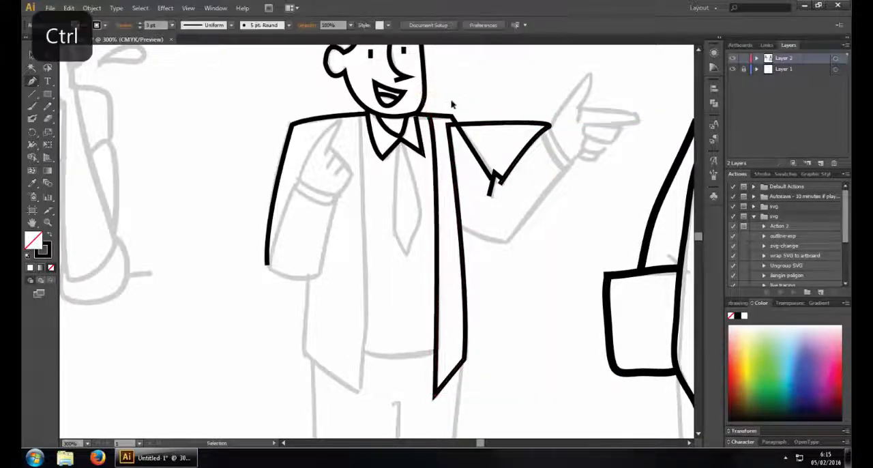
Trace the opposite jacket panel from the collar down to its pointed hem, across to the side and up to the bent elbow
click(359, 117)
drag(360, 390, 347, 405)
click(360, 392)
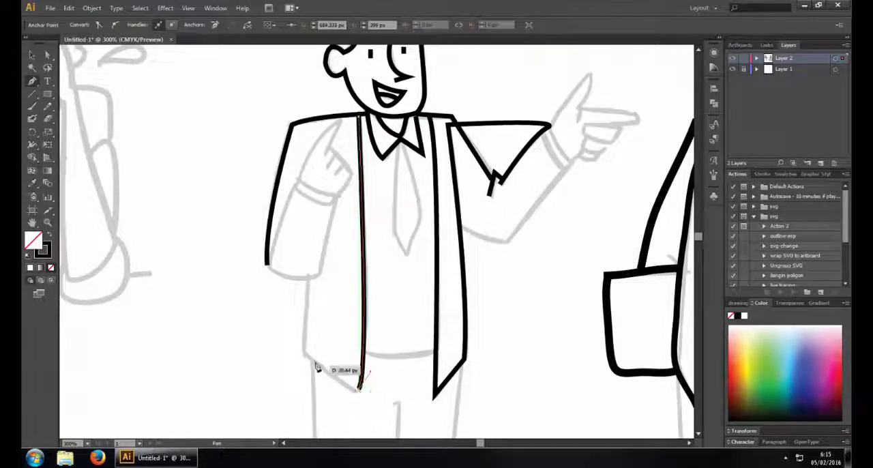
click(302, 353)
click(307, 282)
ctrl+click(282, 293)
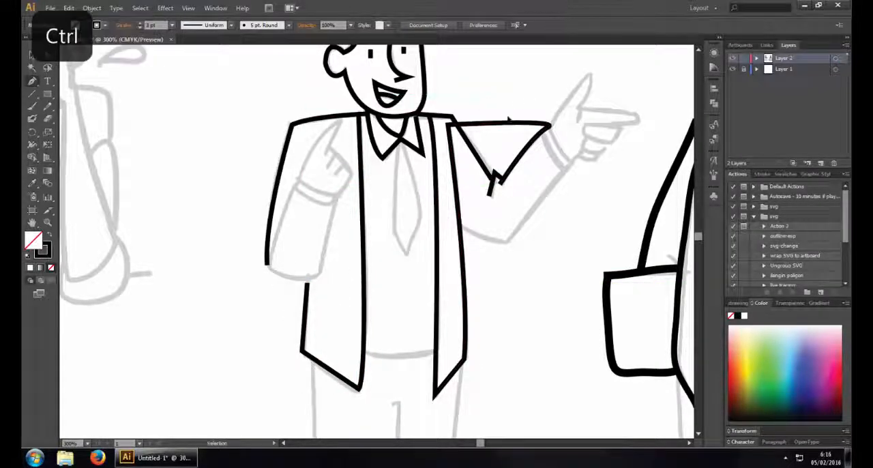
Cut the jacket path with the Scissors tool at both ends of the stray line joining it to the forearm, and delete that segment
ctrl+click(453, 130)
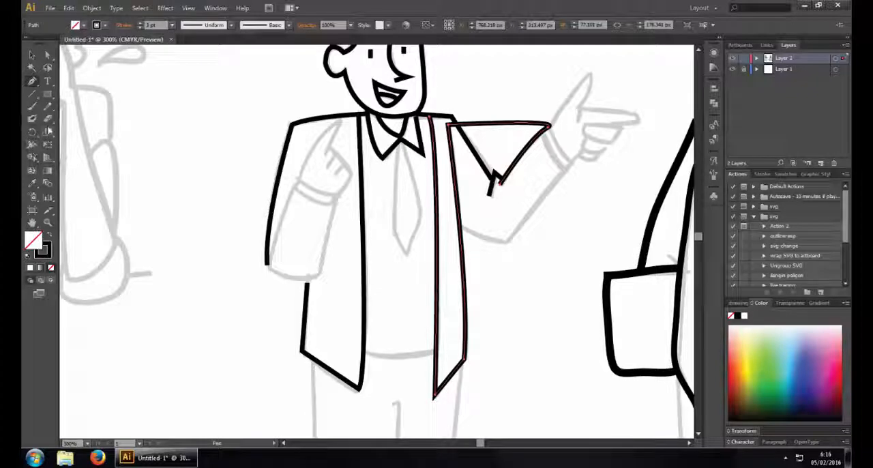
click(49, 120)
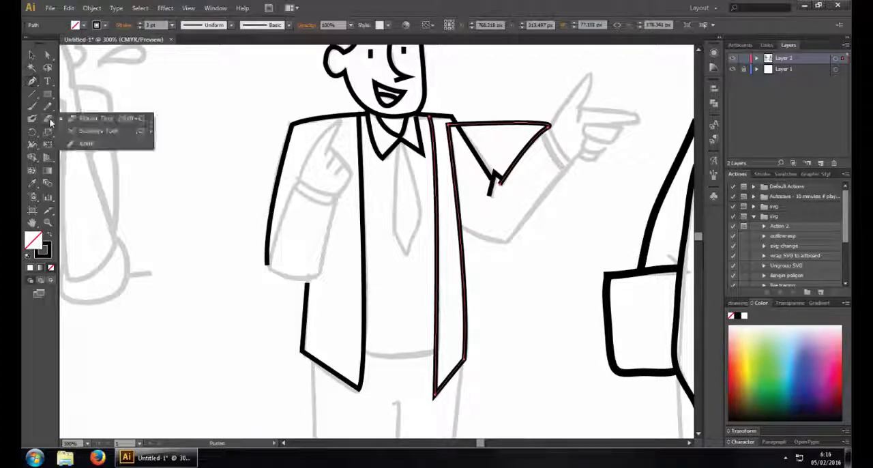
click(76, 131)
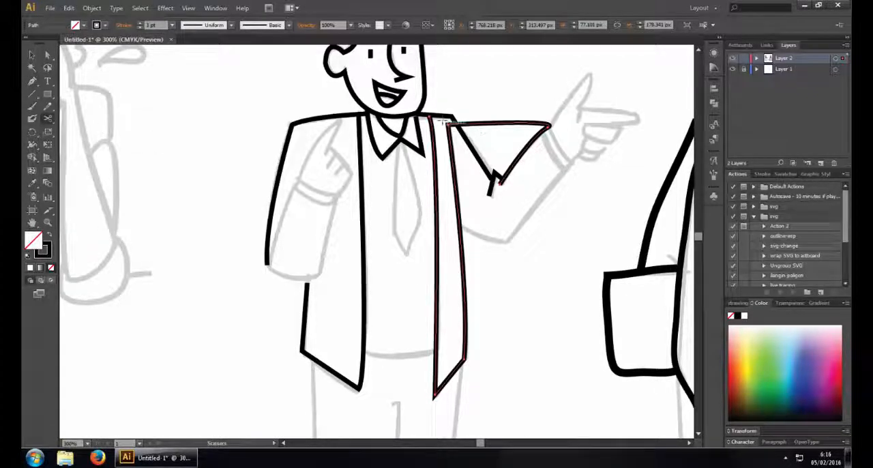
click(453, 127)
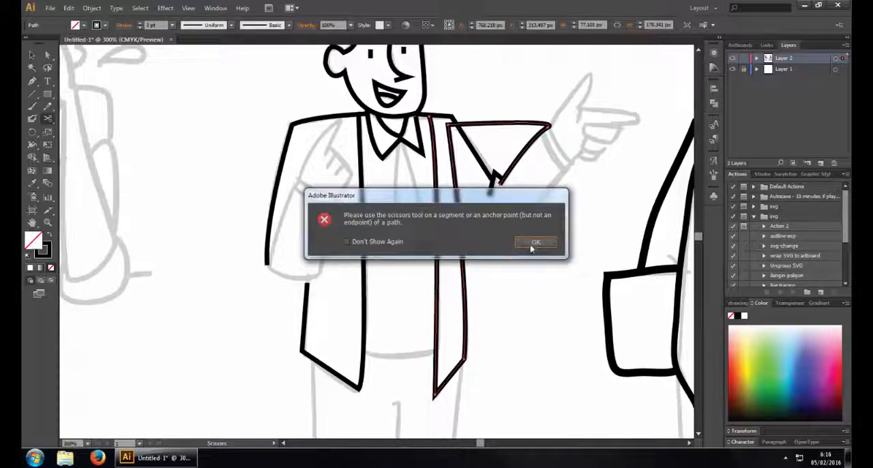
click(534, 243)
click(449, 124)
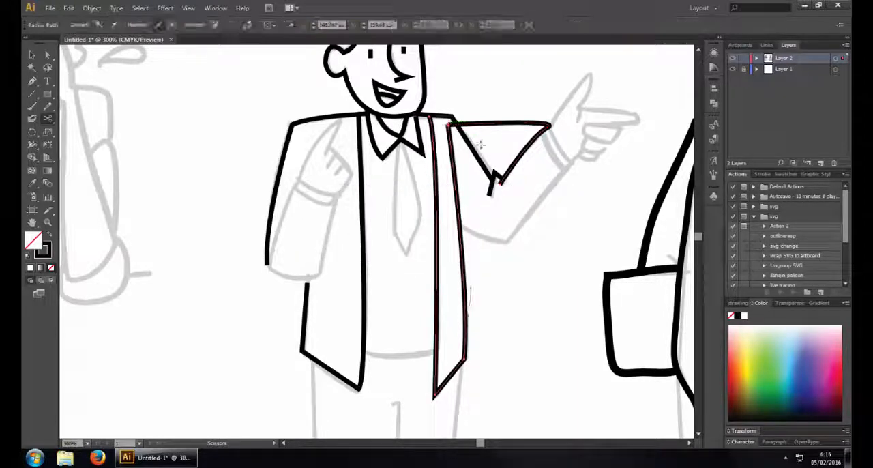
click(548, 127)
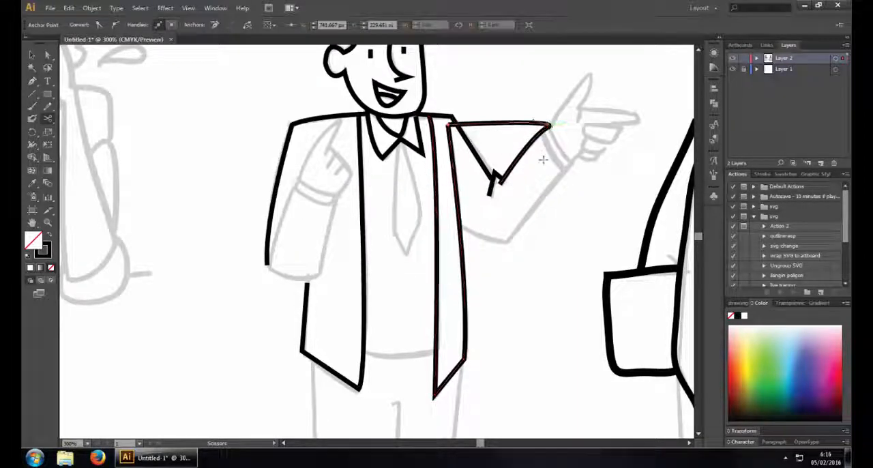
click(34, 54)
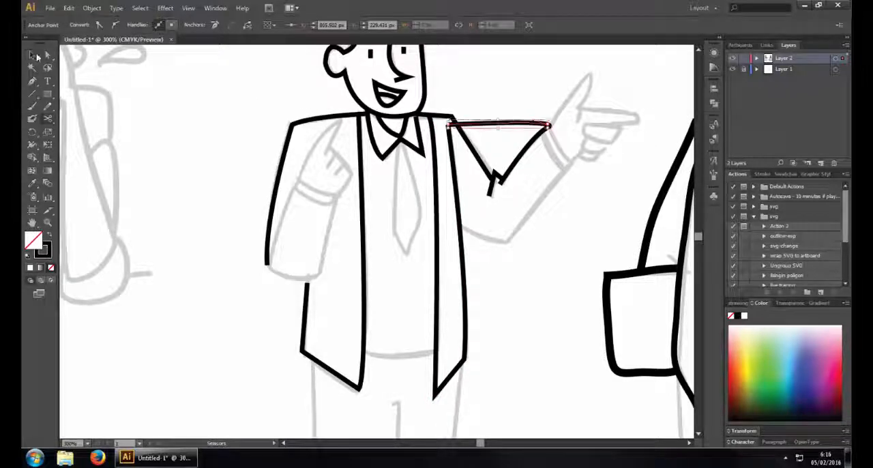
key(Delete)
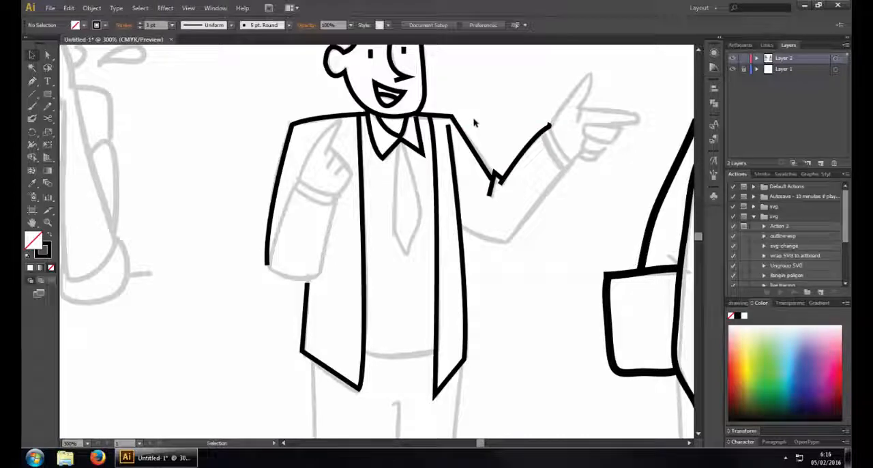
drag(481, 116, 458, 152)
Try to split the pointing man's head outline with the Scissors tool at the hair tip and near the ear, and undo the cuts
key(ctrl+minus)
key(ctrl+minus)
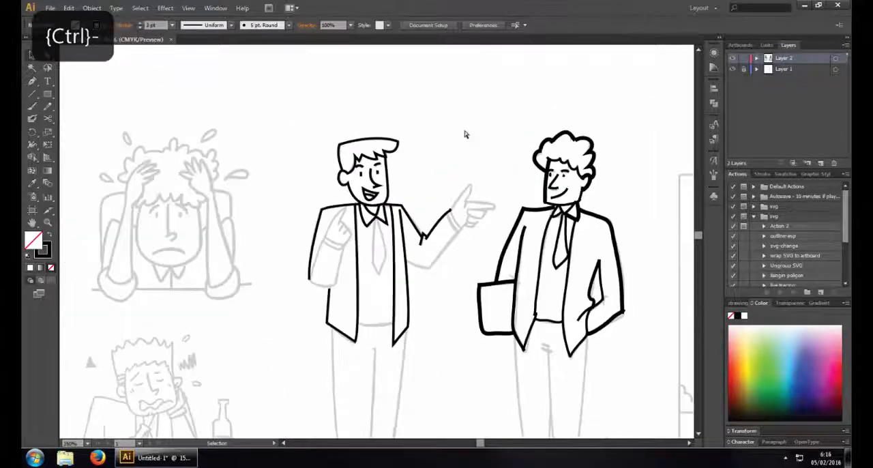
click(394, 143)
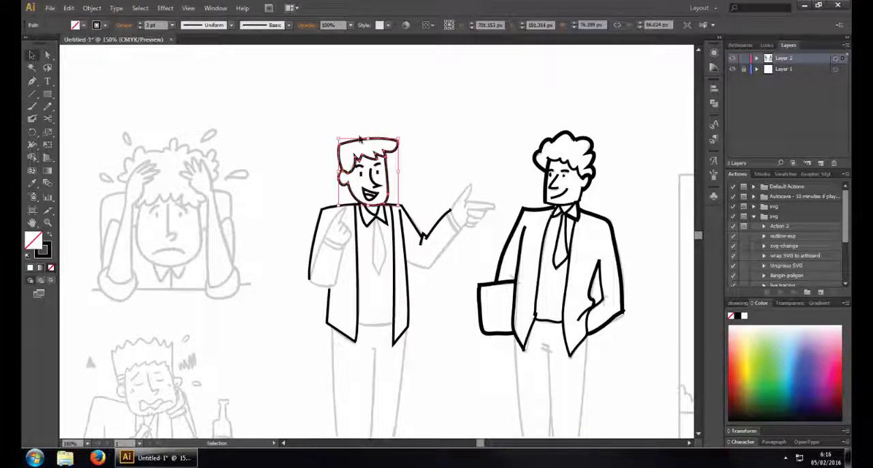
key(ctrl+equal)
key(ctrl+equal)
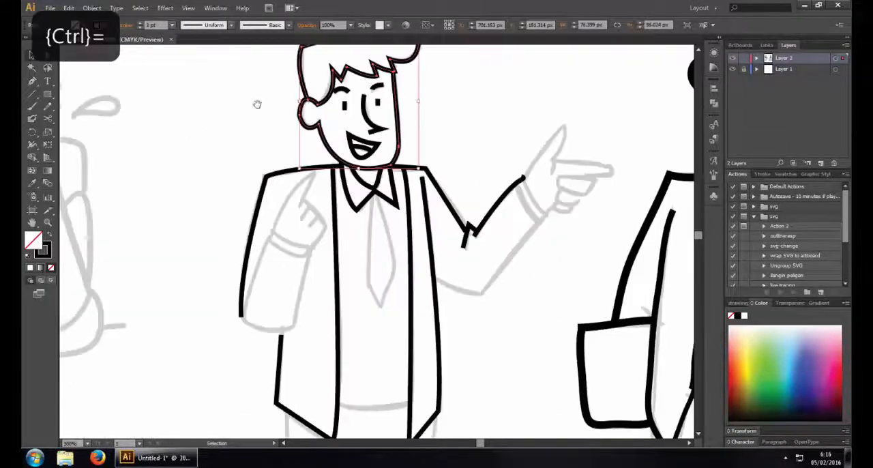
drag(255, 103, 312, 139)
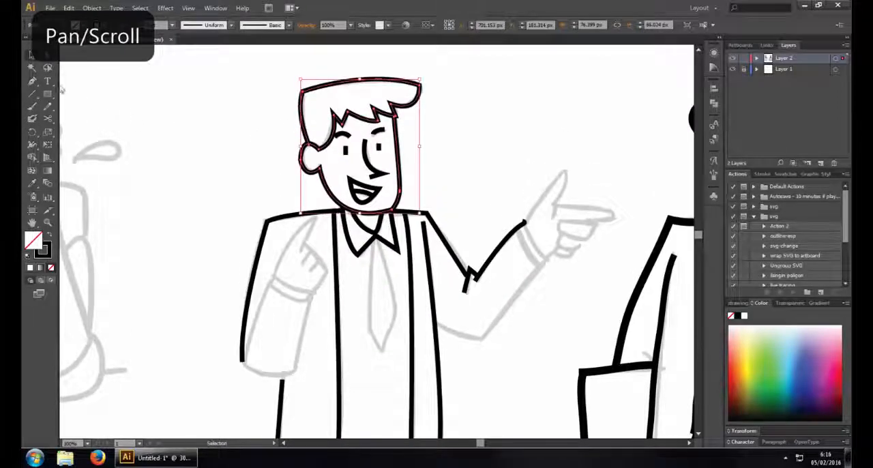
click(49, 119)
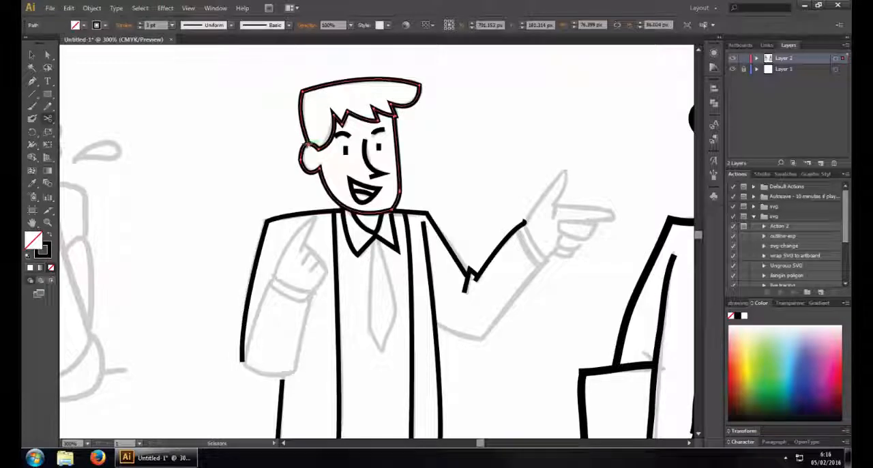
click(308, 145)
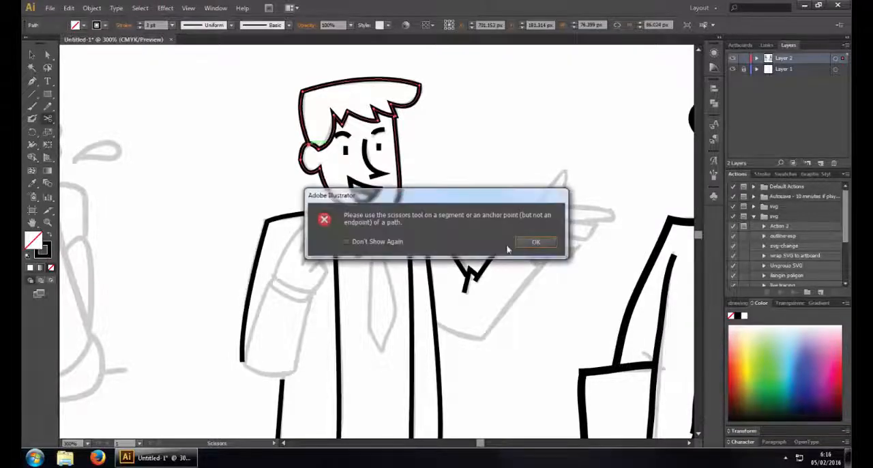
key(Return)
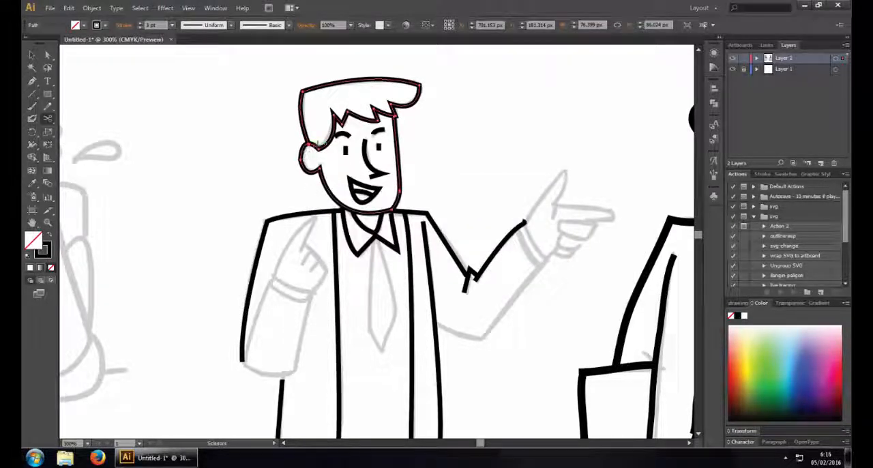
click(420, 85)
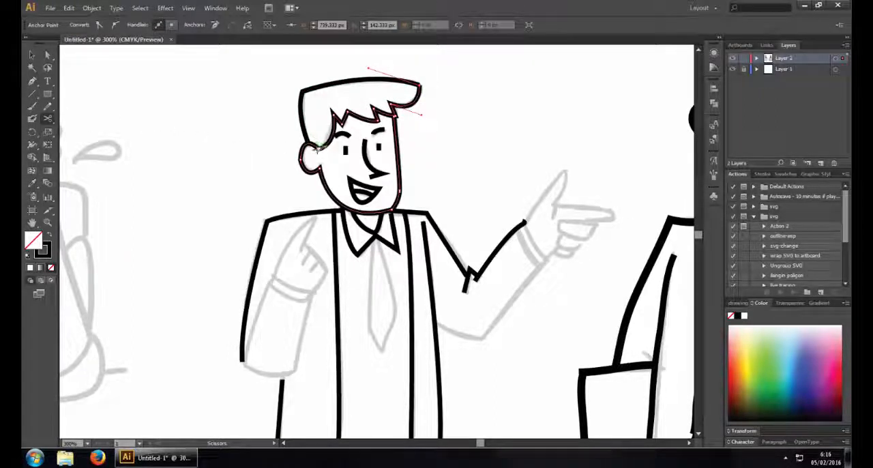
click(317, 146)
key(ctrl+z)
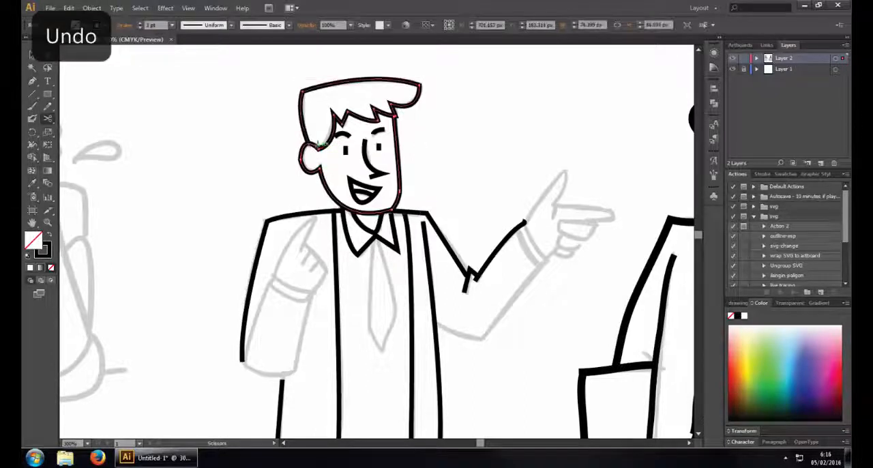
Try to slice the head outline with the Knife tool at the hair tip, undo back, and delete the stray shoulder-to-cuff line
drag(47, 123, 86, 143)
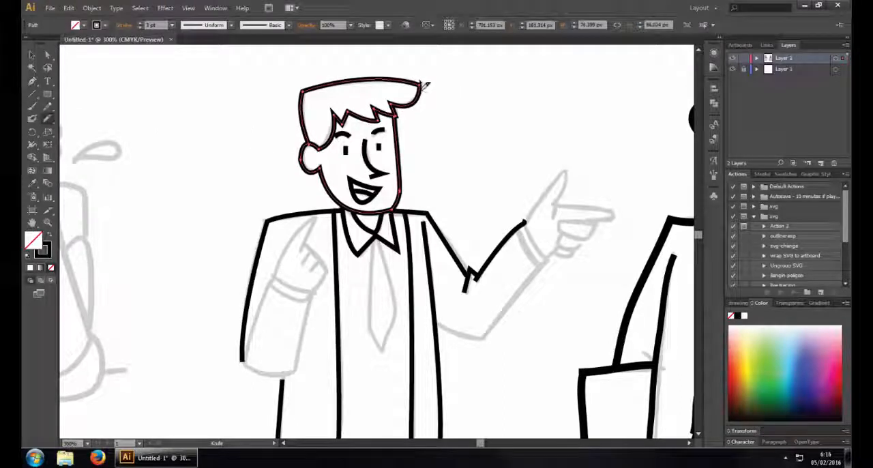
drag(419, 88, 424, 97)
key(ctrl+shift+a)
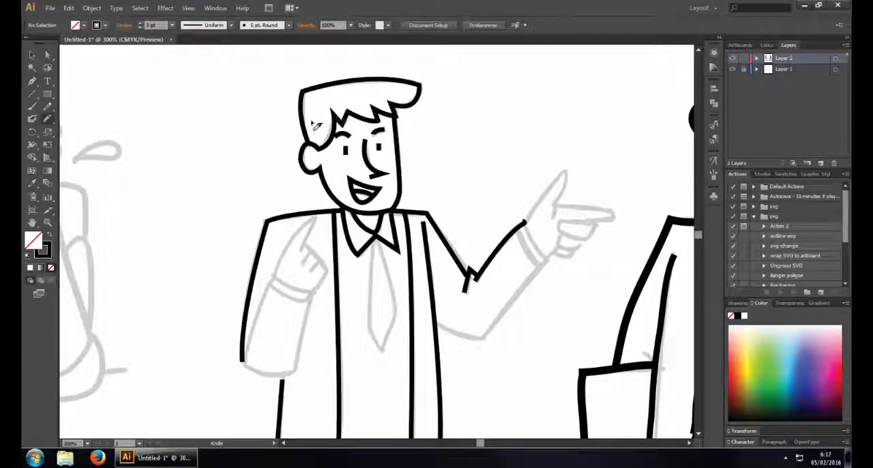
key(ctrl+z)
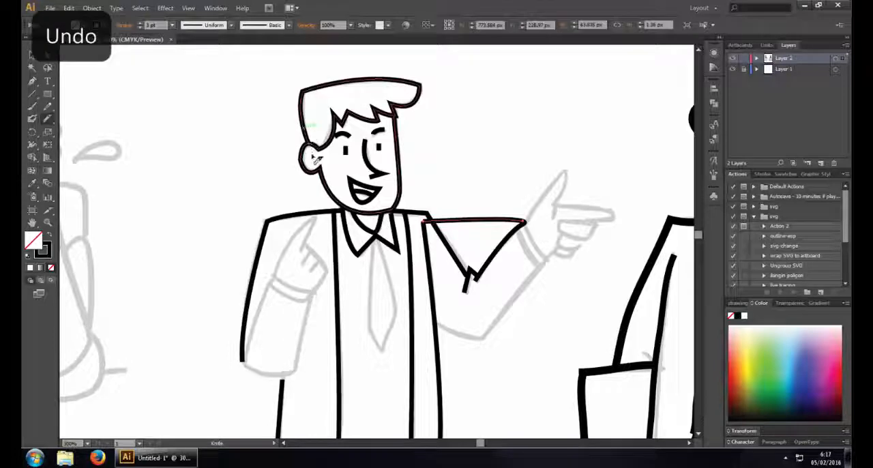
click(490, 222)
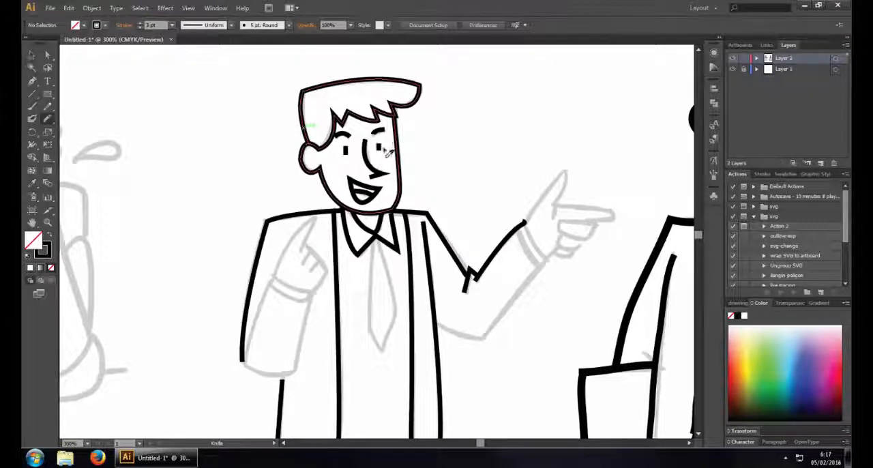
Select the head outline and retry the Knife tool on the hair above the ear, undo, and clear the stray line across the arm again
click(32, 54)
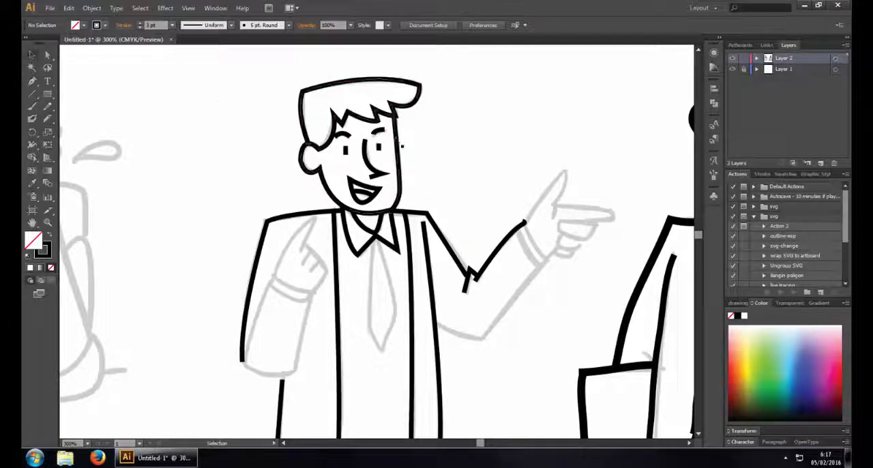
click(398, 139)
right_click(396, 139)
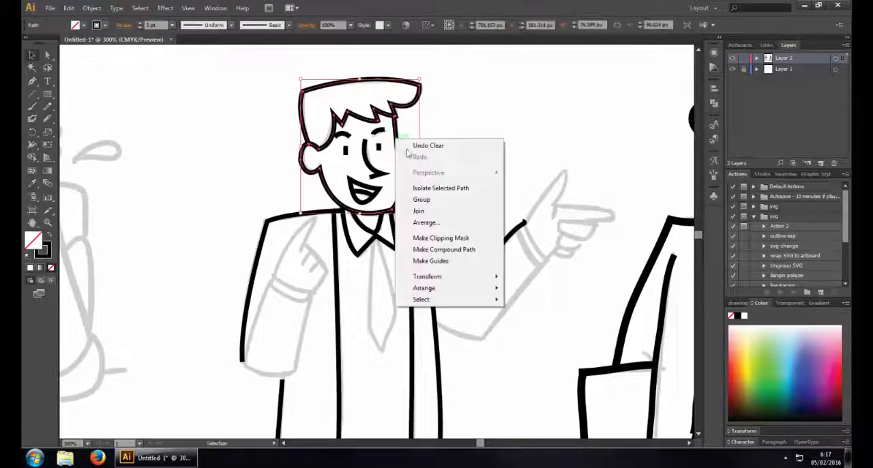
click(454, 110)
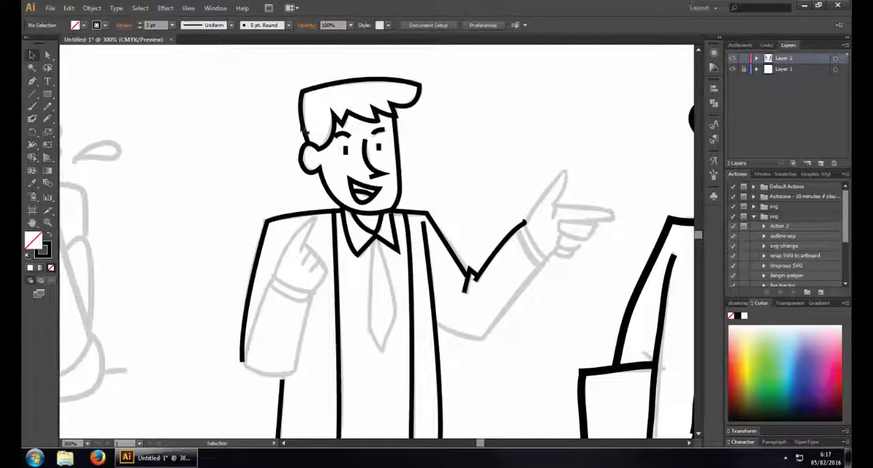
click(296, 128)
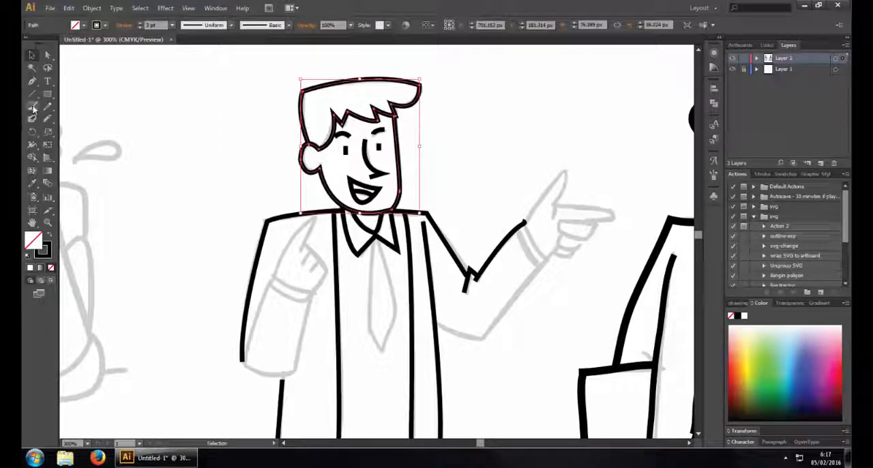
click(49, 121)
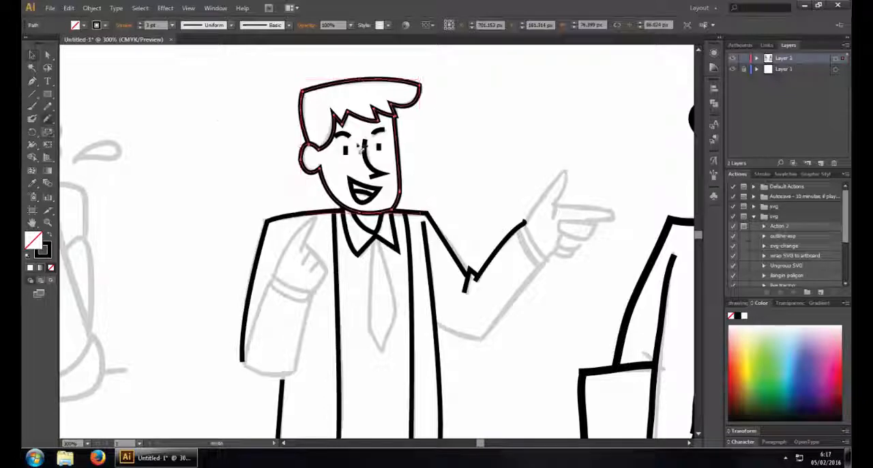
ctrl+click(324, 134)
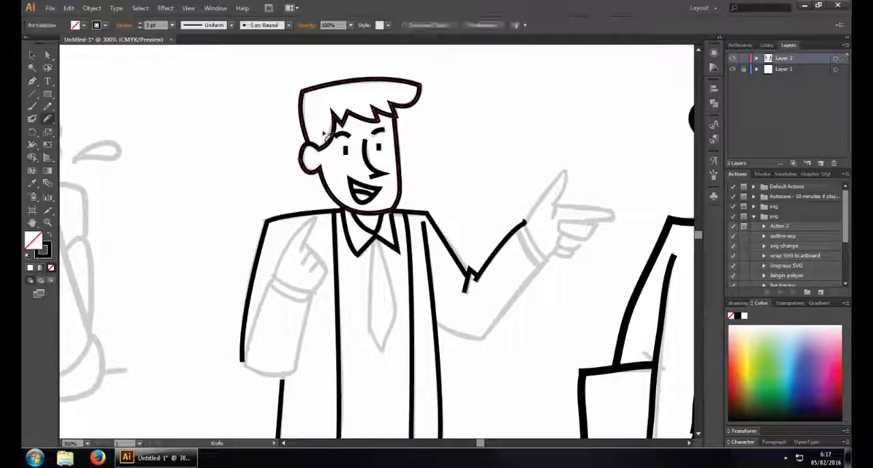
key(ctrl+z)
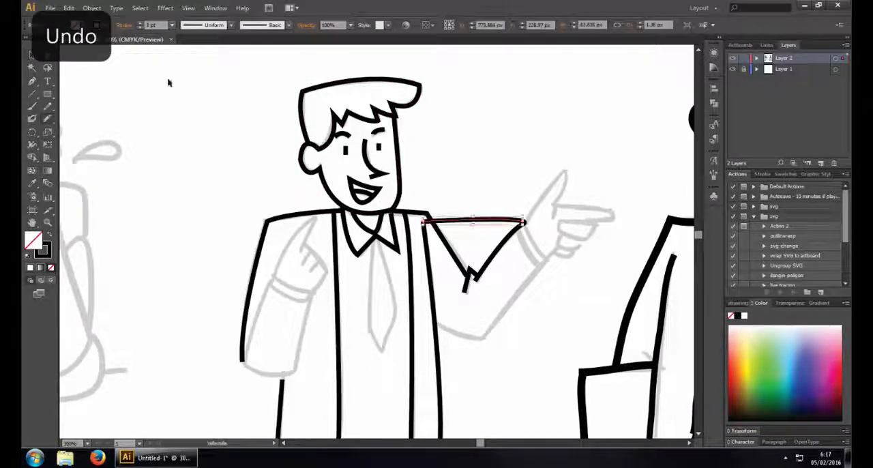
key(ctrl)
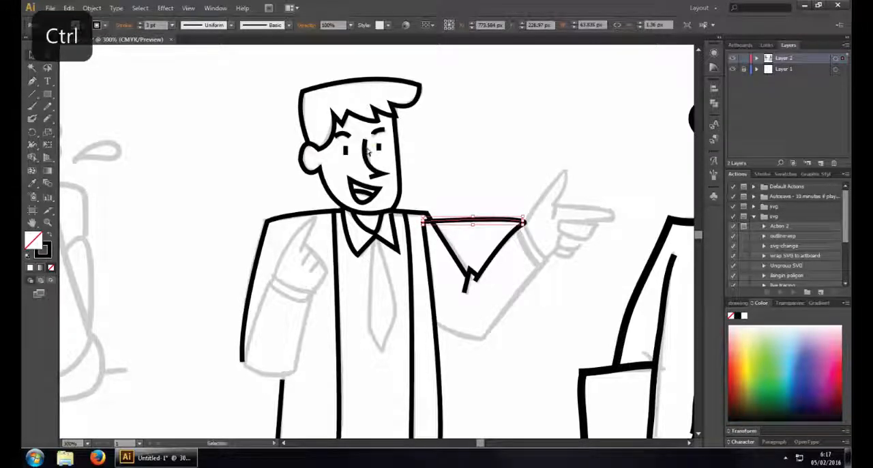
key(Delete)
Isolate the head outline, delete and restore its path, and exit isolation mode
click(384, 116)
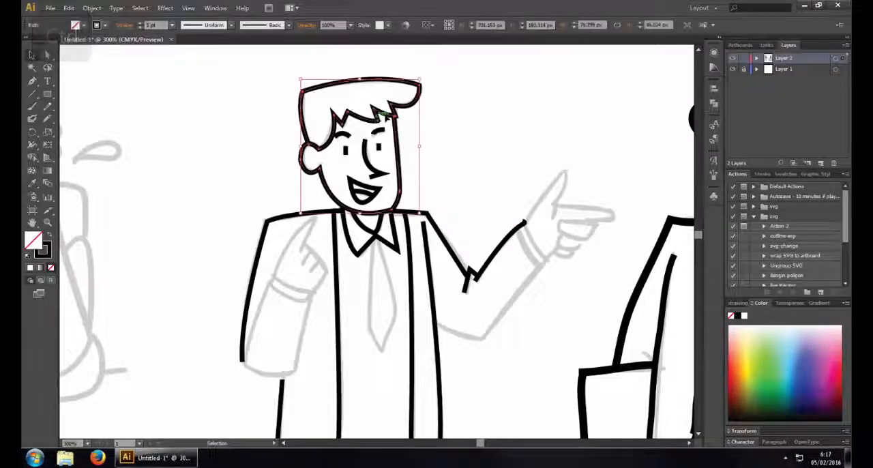
double_click(400, 124)
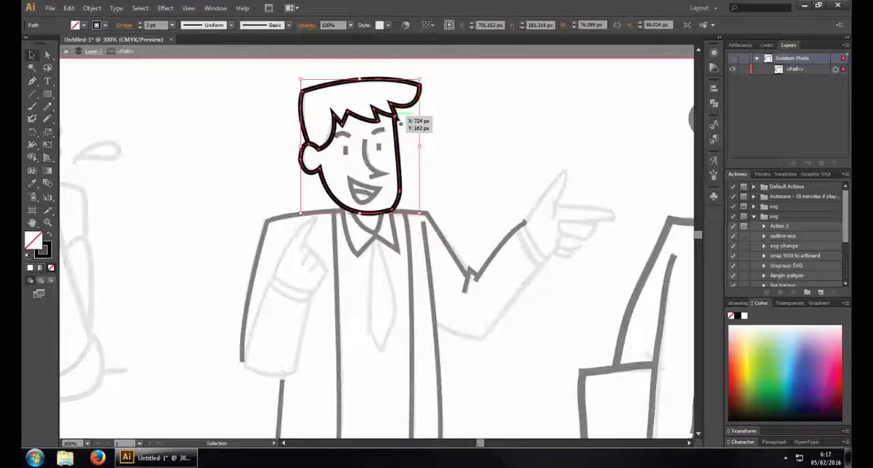
key(Delete)
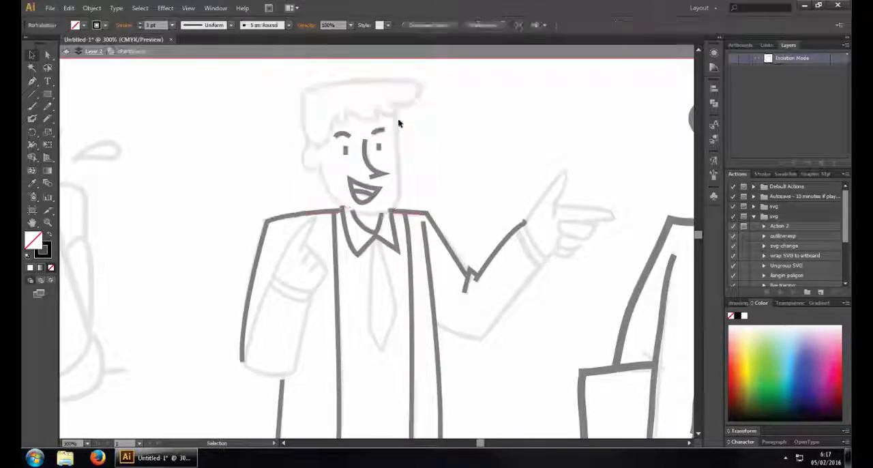
key(ctrl+f)
click(275, 113)
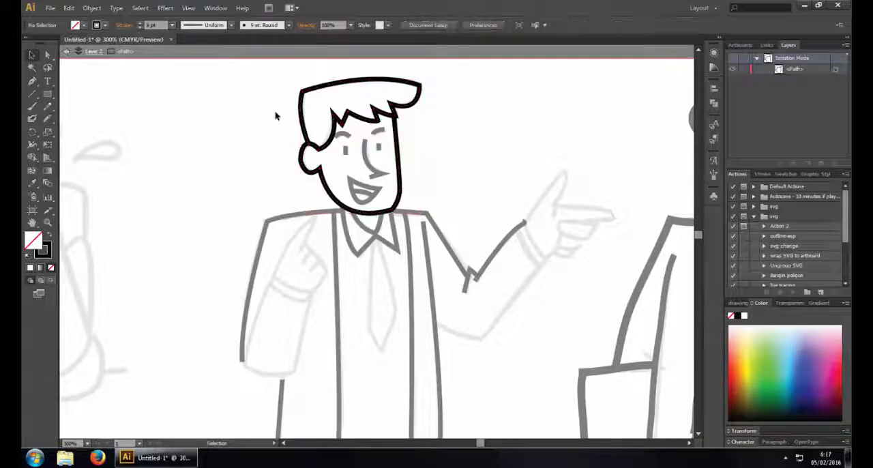
click(65, 53)
click(65, 54)
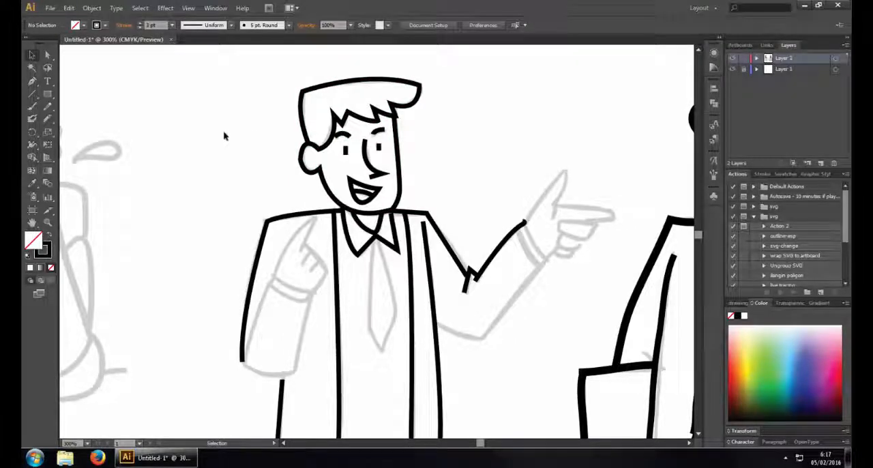
Set the pointing man's head outline to a 5 pt stroke
key(ctrl+minus)
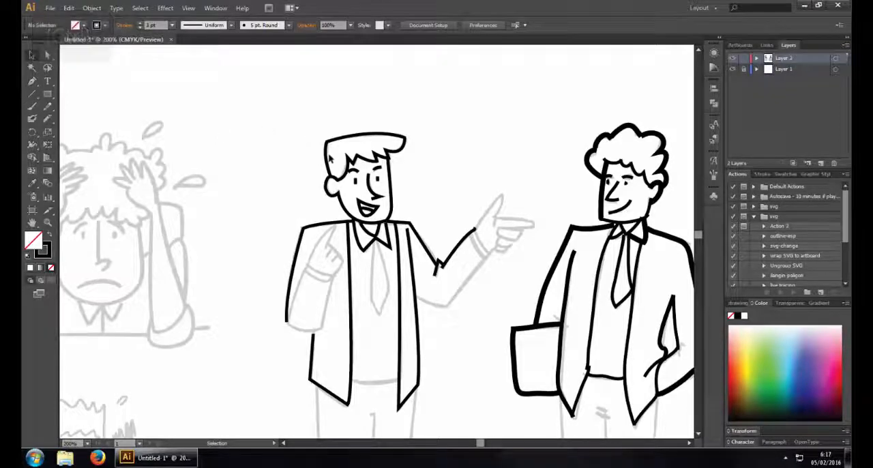
click(330, 159)
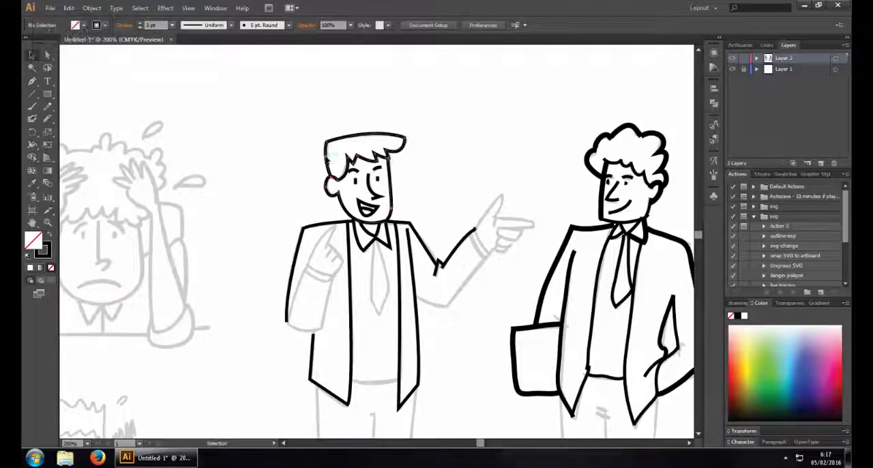
click(172, 26)
click(177, 107)
click(177, 107)
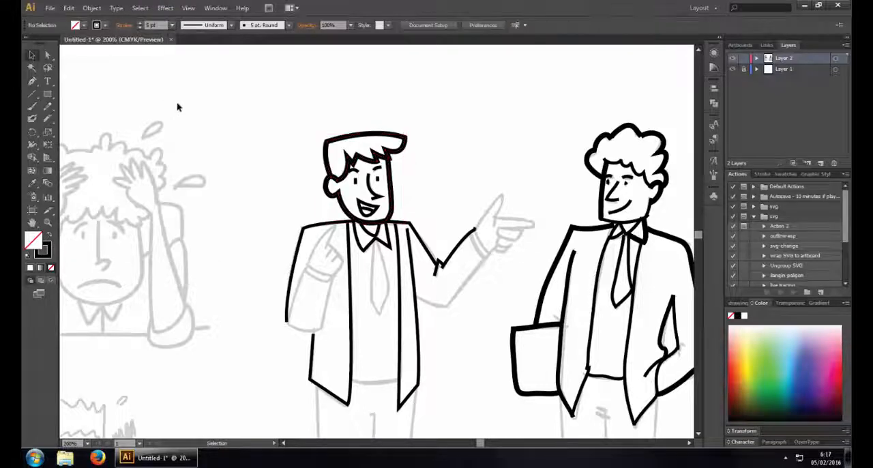
key(ctrl+z)
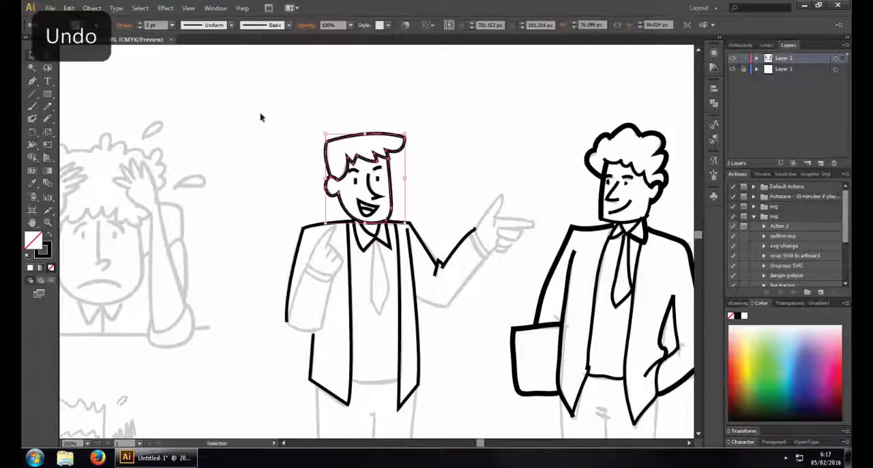
click(172, 26)
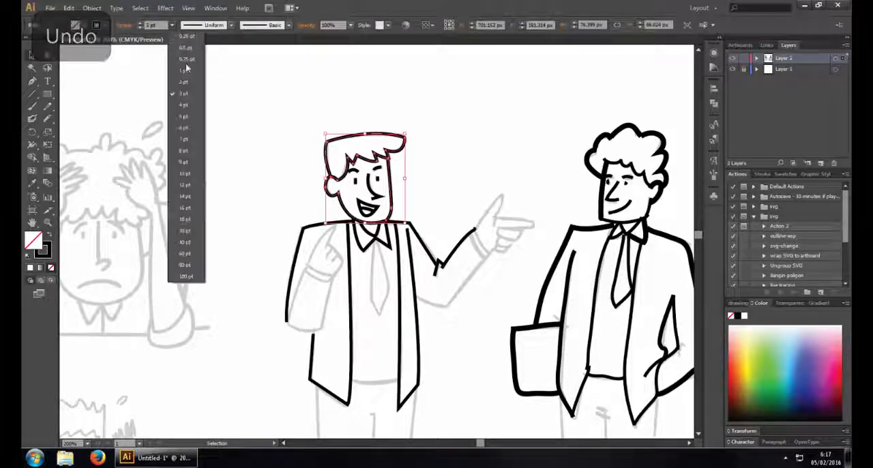
click(191, 117)
click(222, 119)
drag(186, 107, 191, 73)
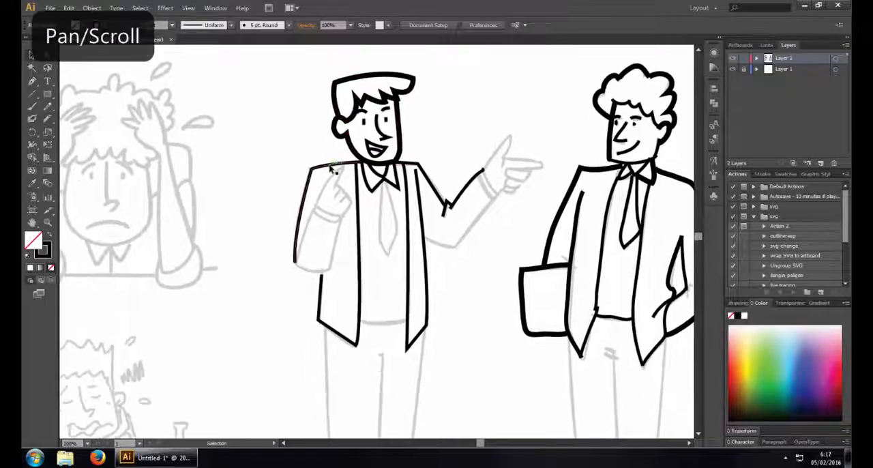
Set the pointing man's shoulder lines and raised-arm line to a 5 pt stroke
click(318, 179)
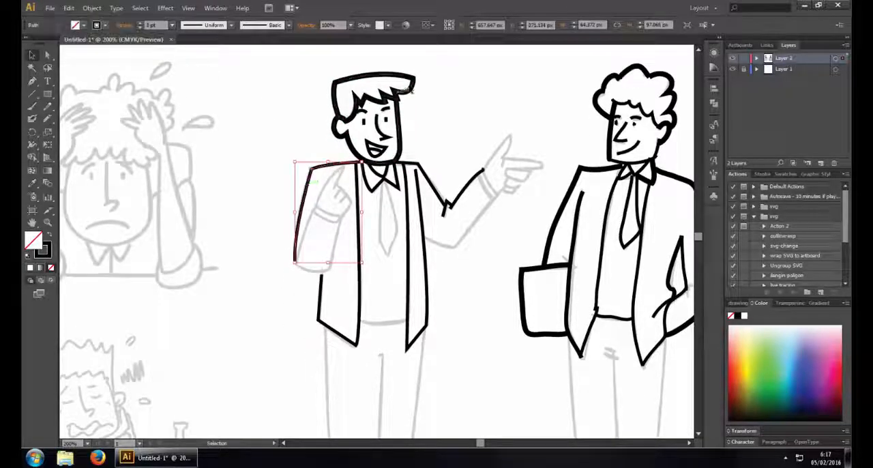
shift+click(427, 178)
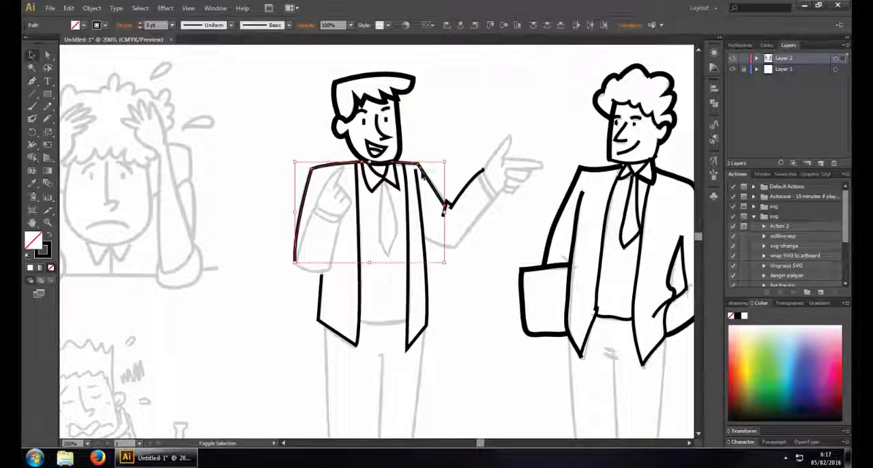
shift+click(430, 181)
shift+click(428, 180)
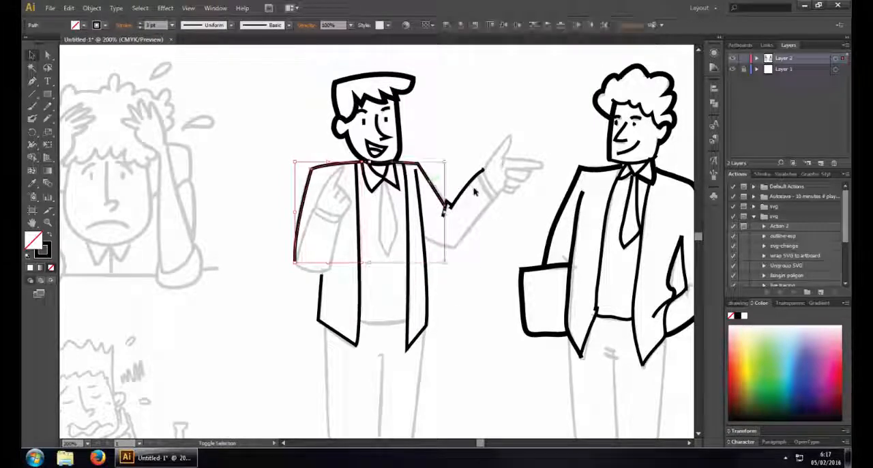
shift+click(451, 201)
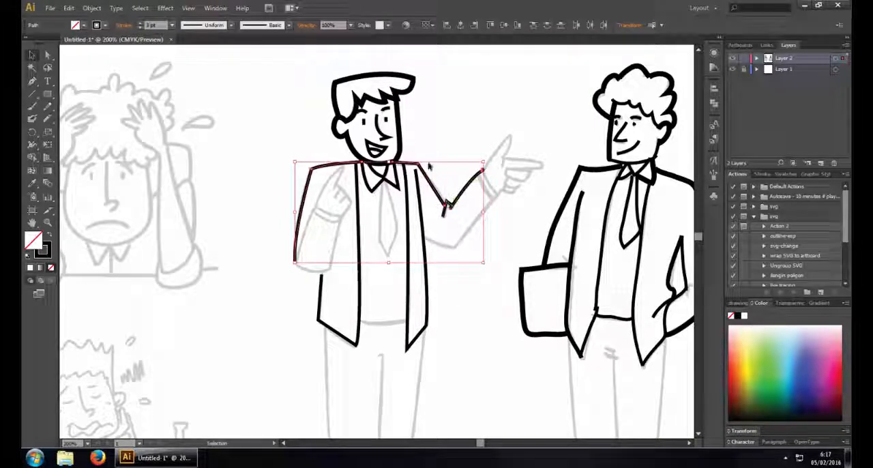
click(173, 26)
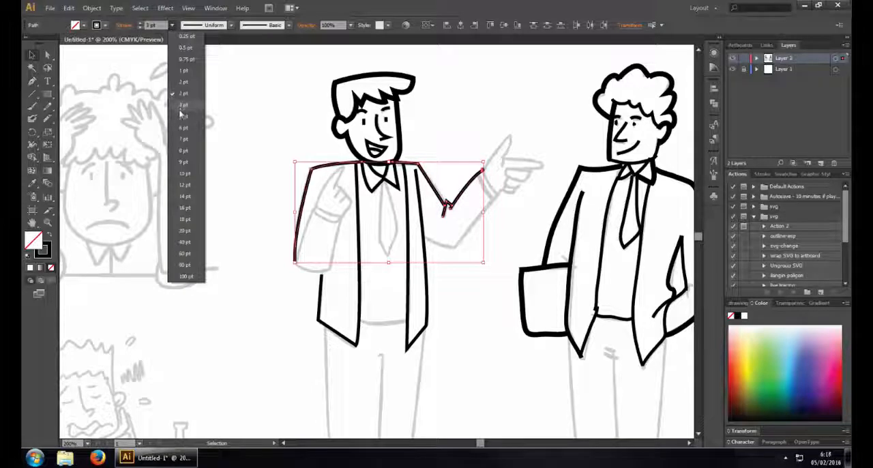
click(182, 116)
click(229, 93)
Set both front panel outlines of the pointing man's jacket to a 4 pt stroke
drag(421, 125, 401, 114)
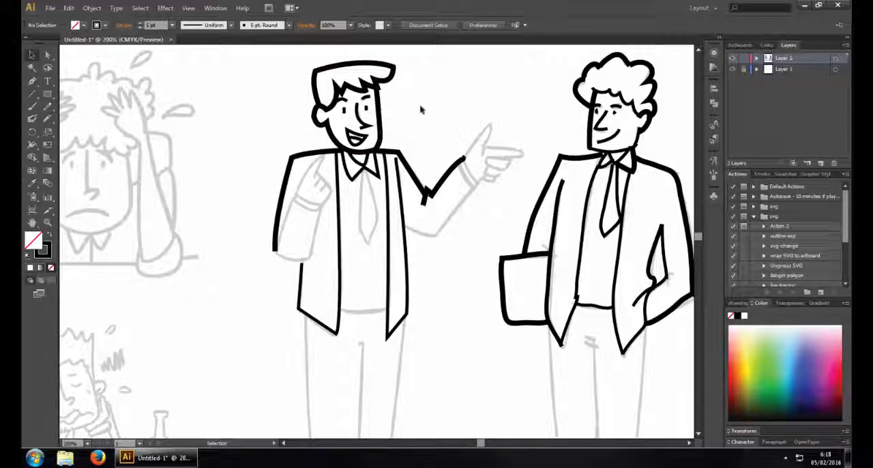
click(342, 219)
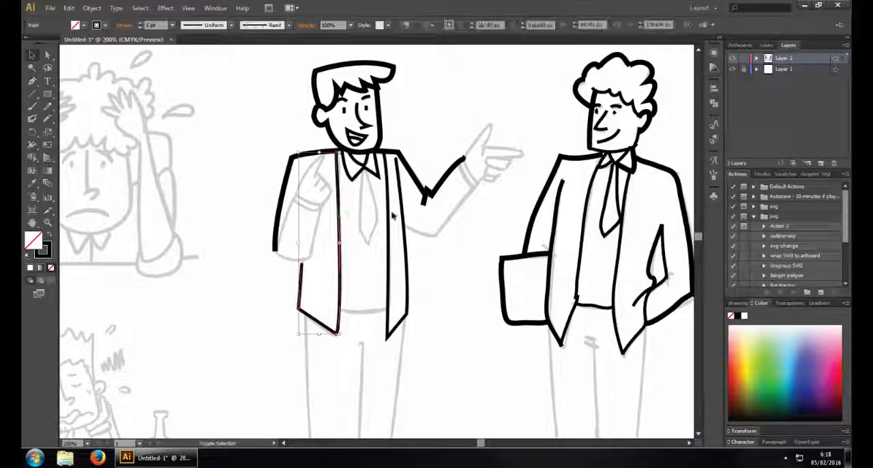
click(173, 26)
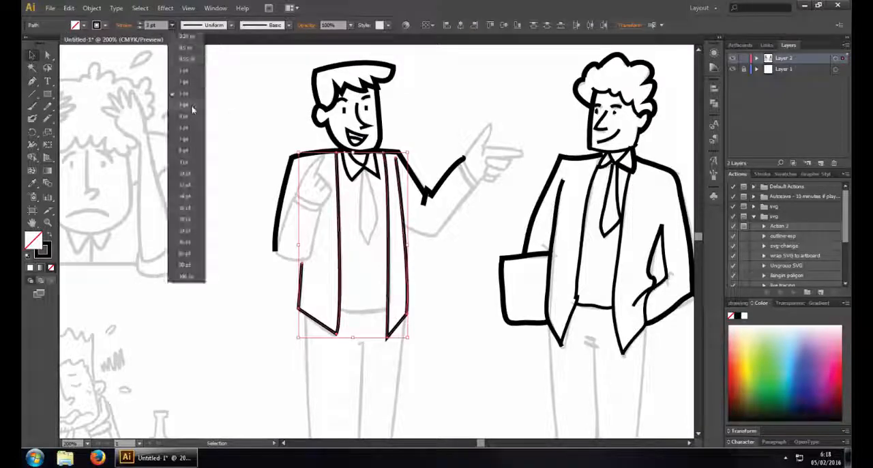
click(193, 112)
click(193, 111)
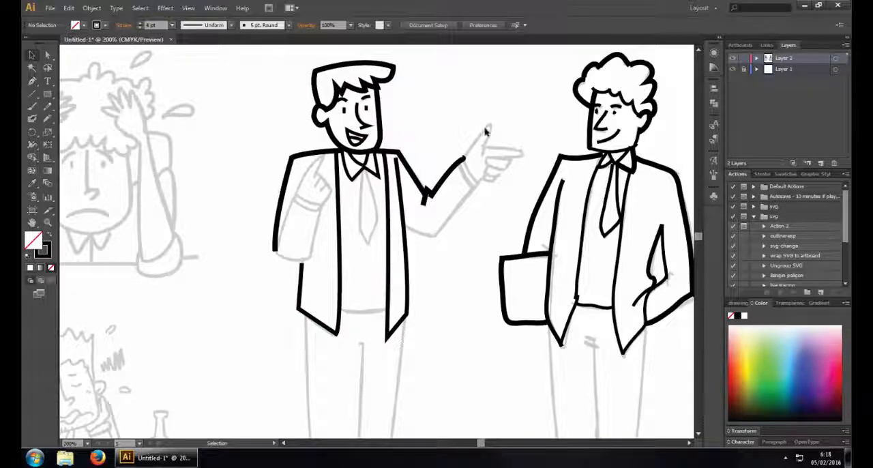
drag(491, 128, 420, 82)
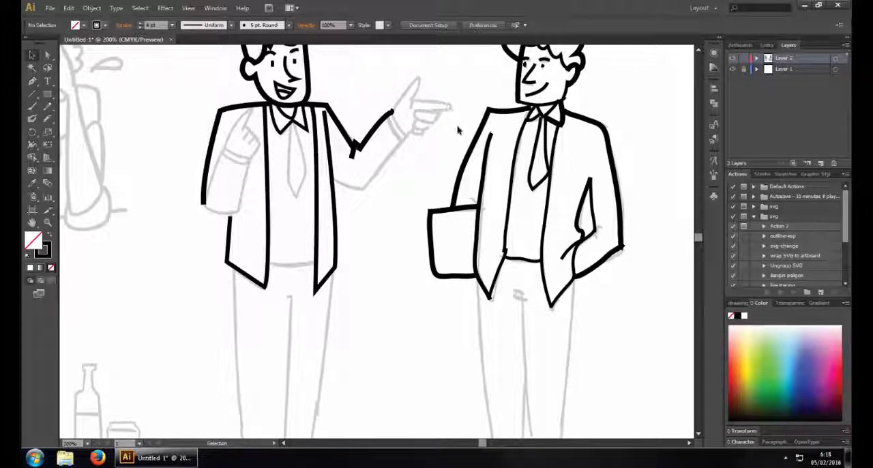
key(ctrl+minus)
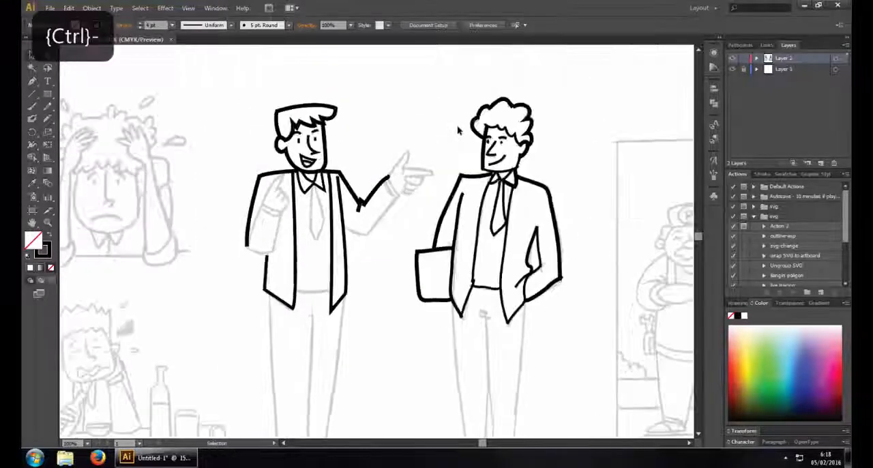
key(ctrl+minus)
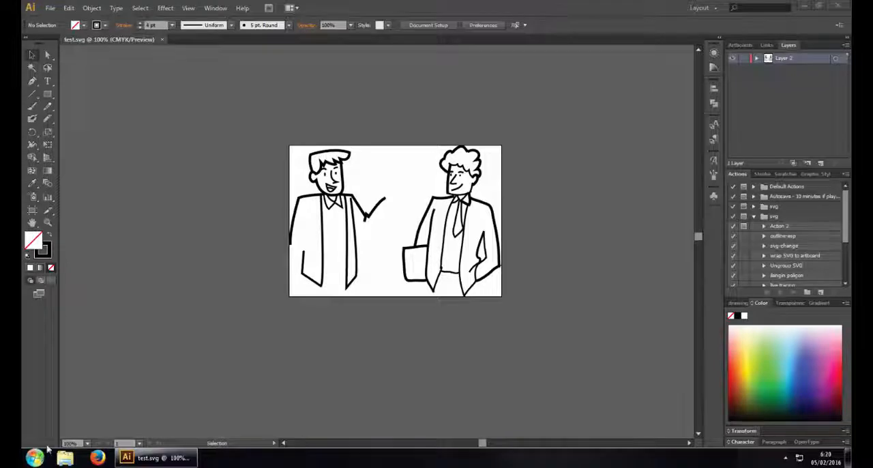
Launch VideoScribe and log in with the remembered account details
click(34, 456)
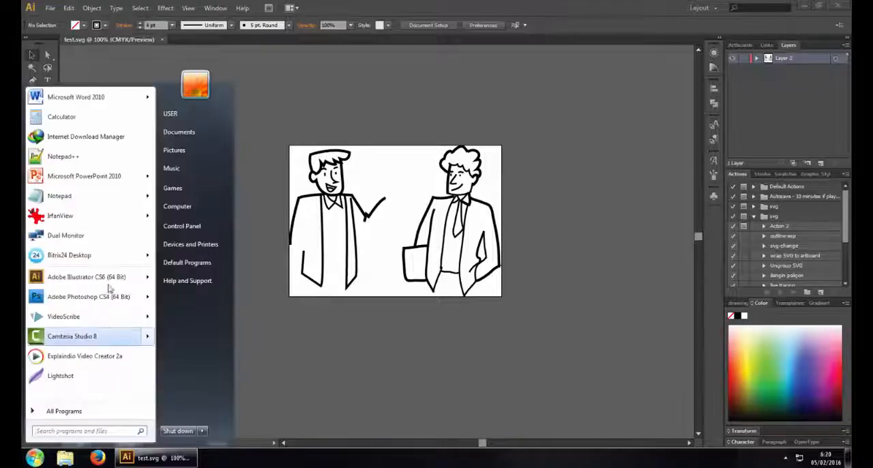
click(106, 325)
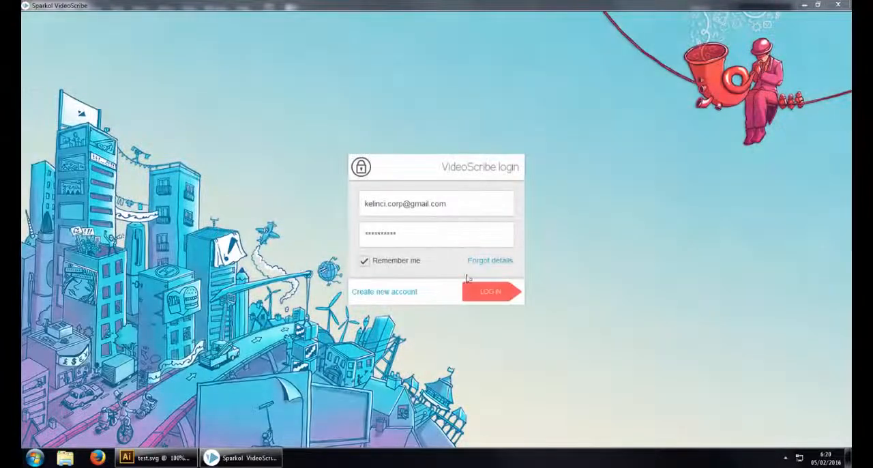
click(468, 283)
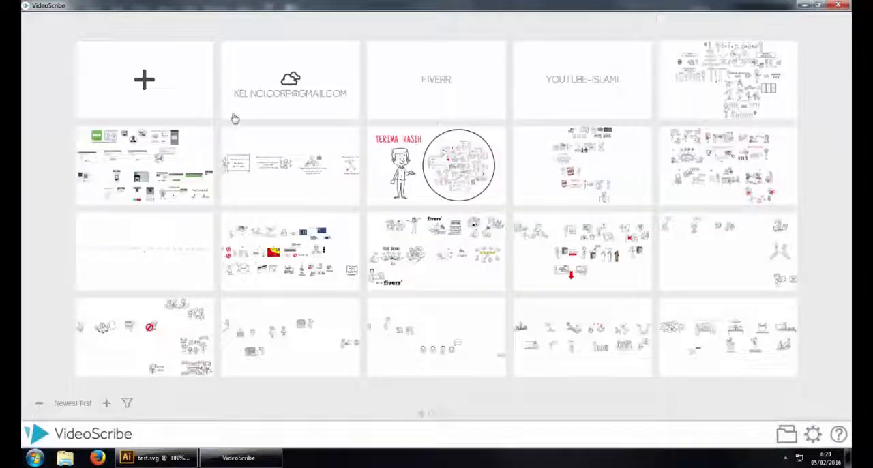
Create a new scribe and import test.svg from the Video 2 folder of Project.co.id, under [1]Whiteboard Video Client on the H: drive
click(174, 99)
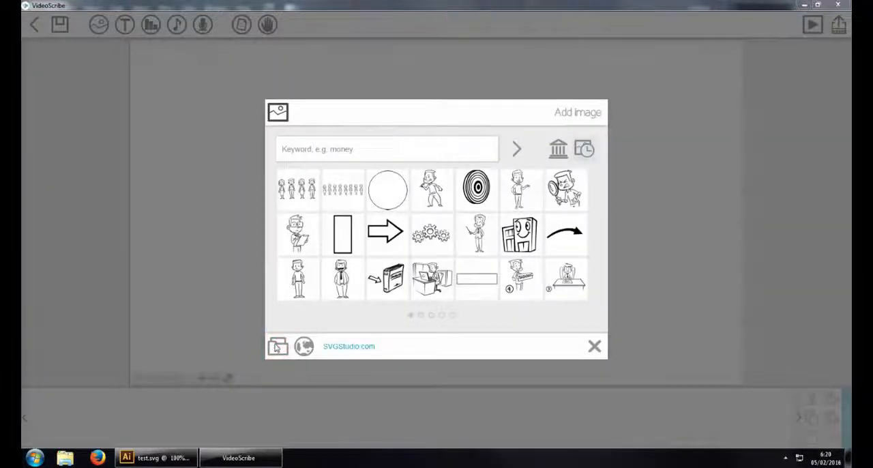
click(277, 347)
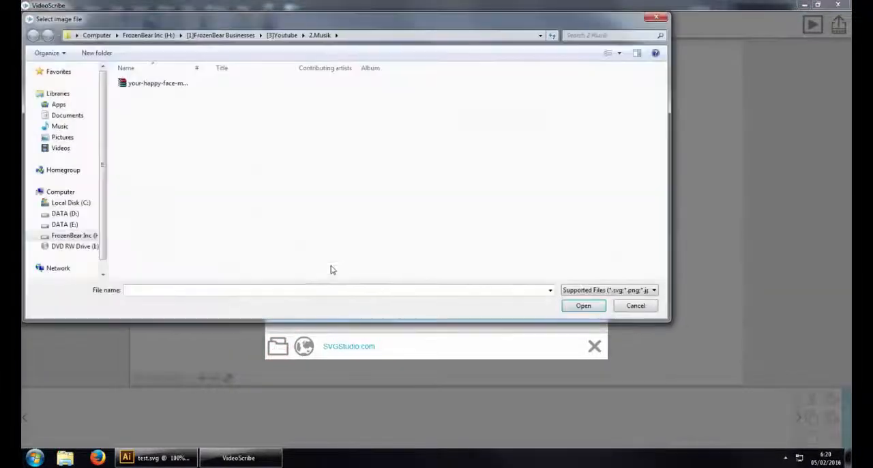
click(80, 239)
double_click(203, 96)
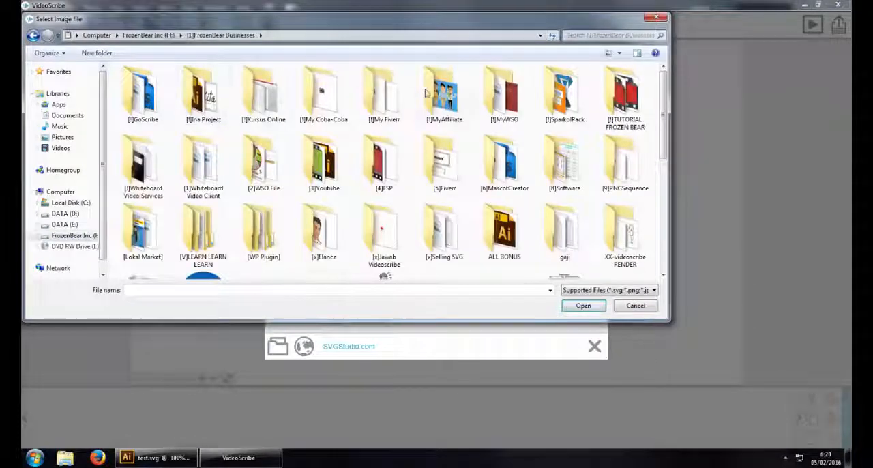
double_click(193, 168)
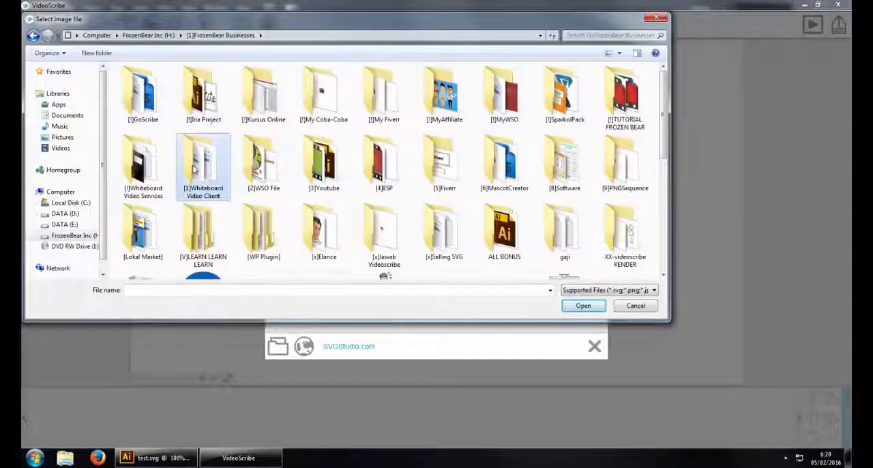
double_click(477, 102)
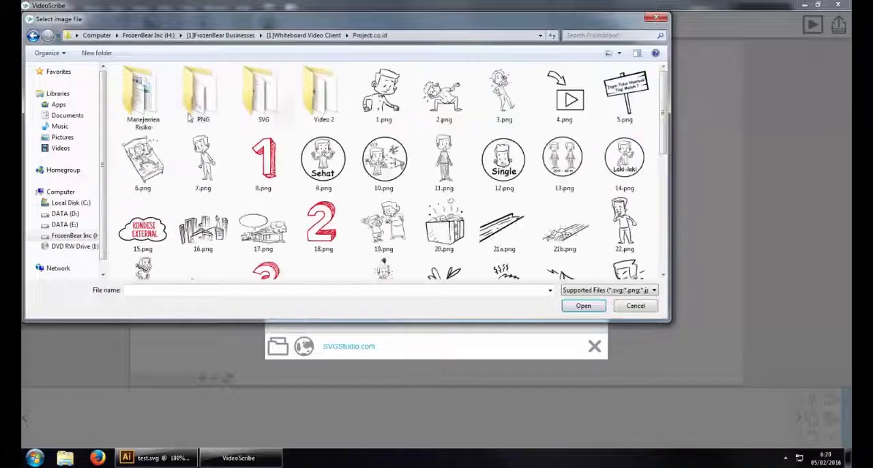
double_click(317, 98)
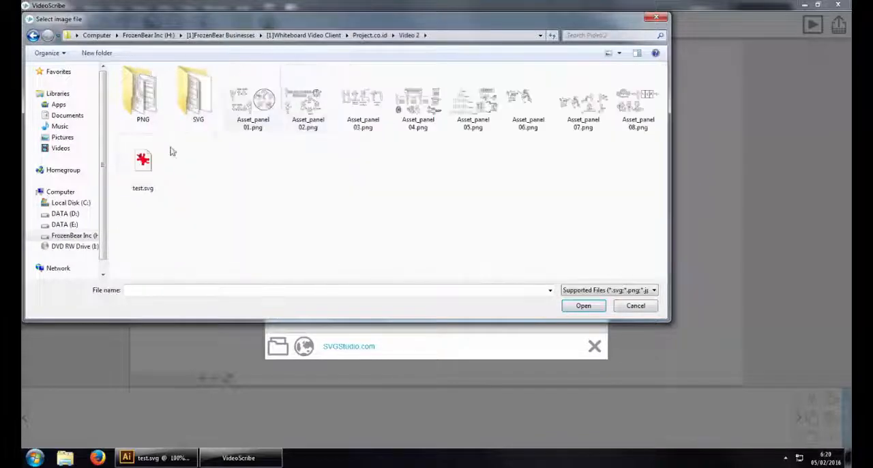
double_click(161, 164)
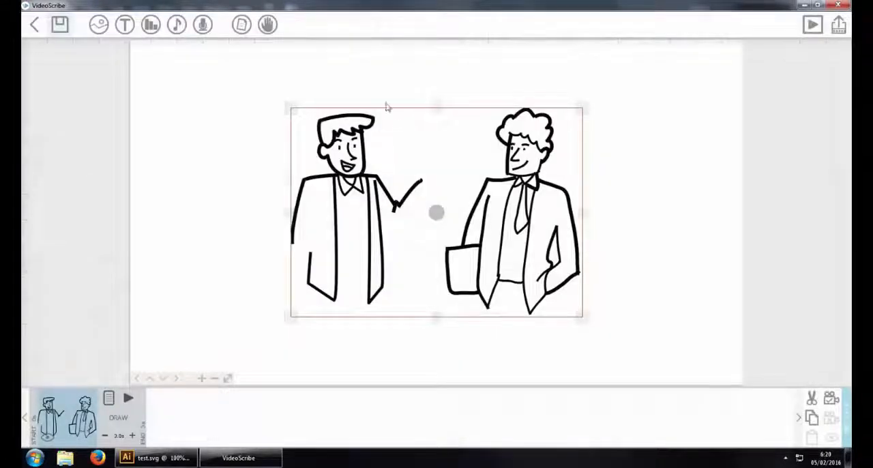
Shrink the imported image slightly, nudge it up and to the left, and set the camera for it
drag(584, 110, 568, 119)
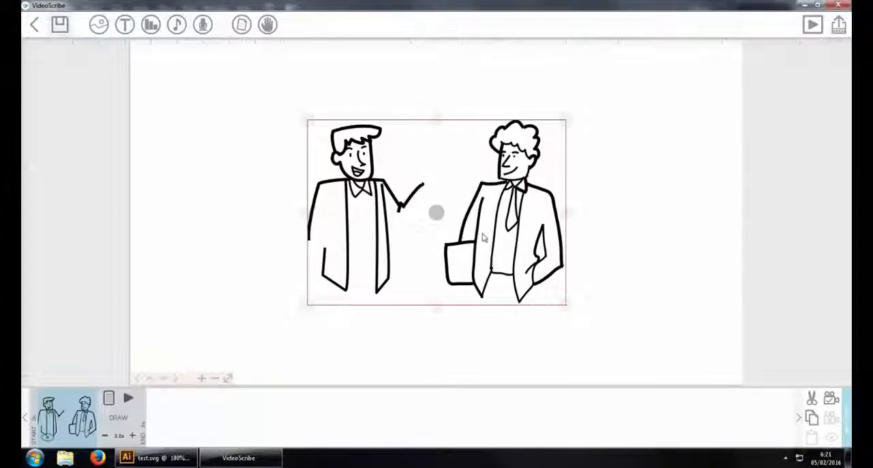
drag(483, 240, 463, 234)
right_click(565, 183)
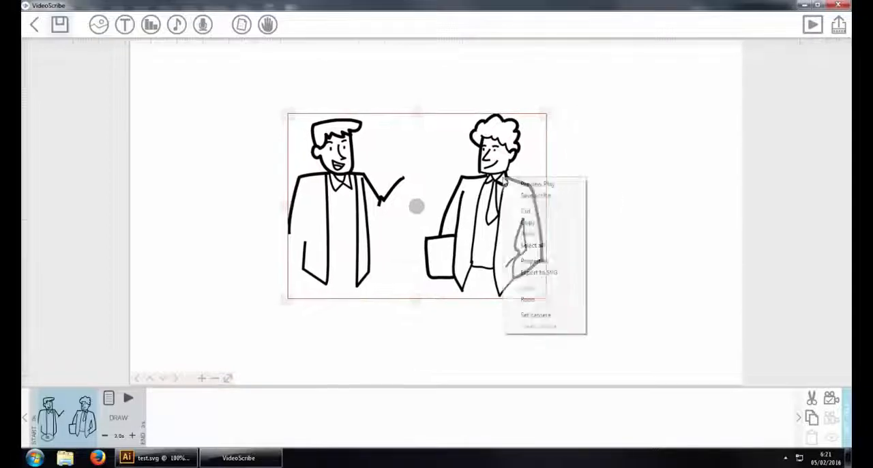
click(536, 315)
Play a preview of the scribe's drawing animation and stop it
click(811, 27)
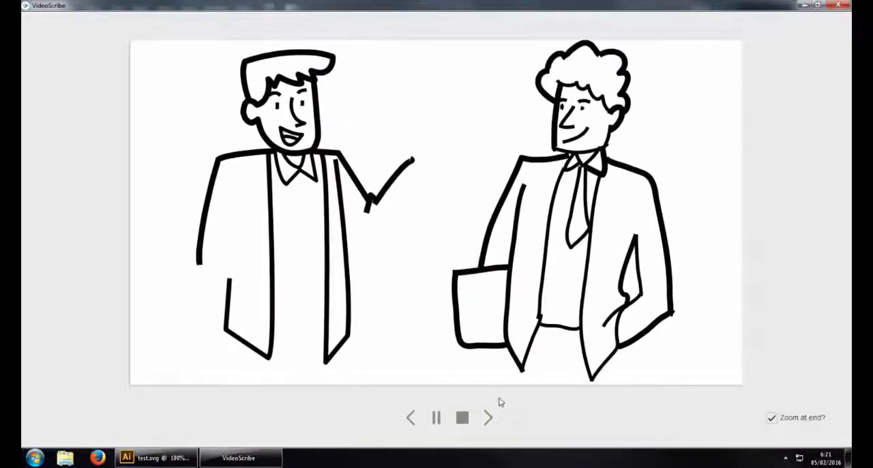
click(463, 417)
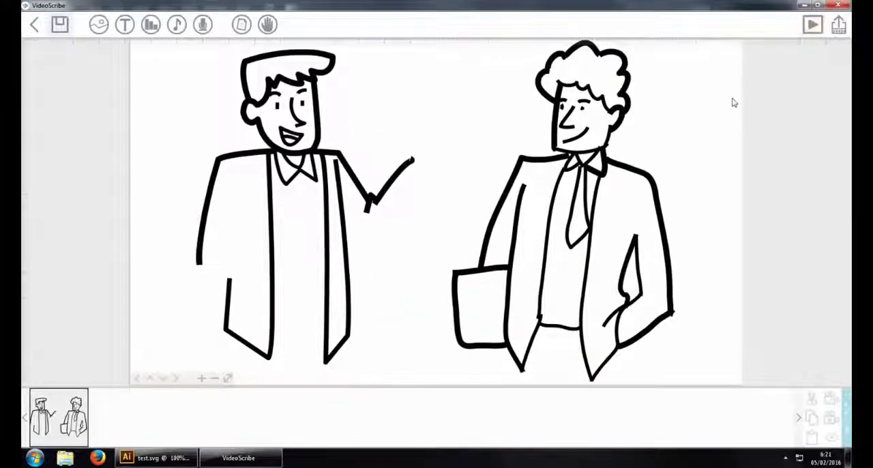